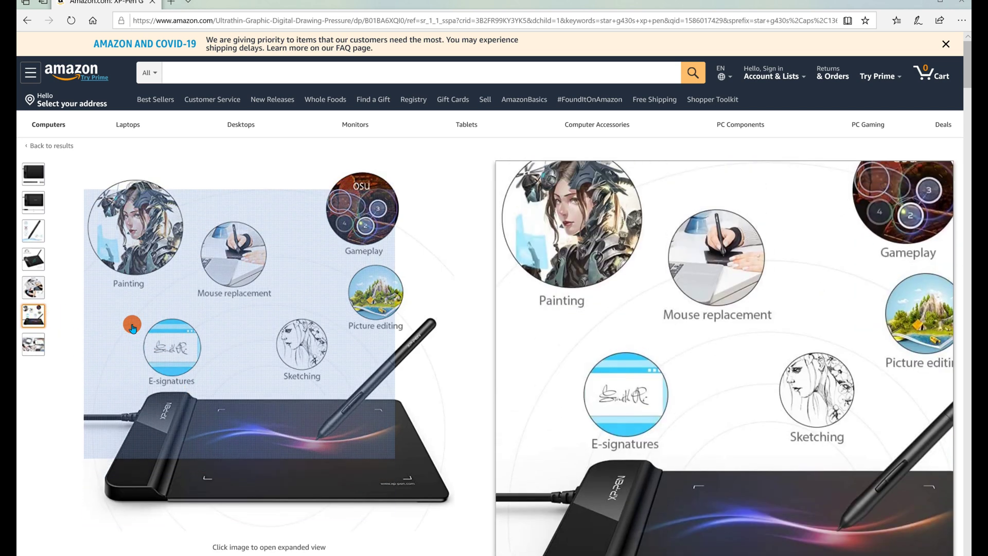
mouse_move(33, 344)
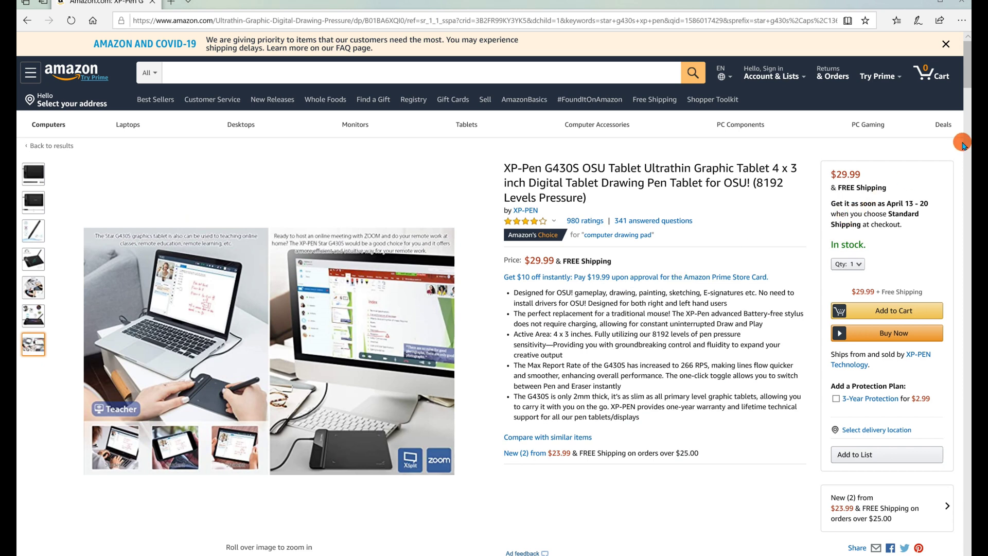
left_click(539, 17)
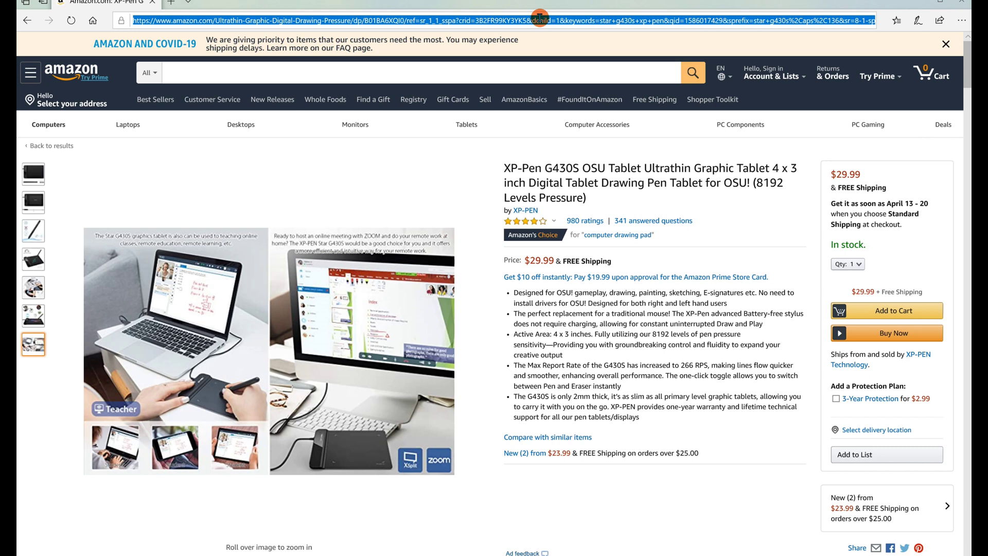
type("www.")
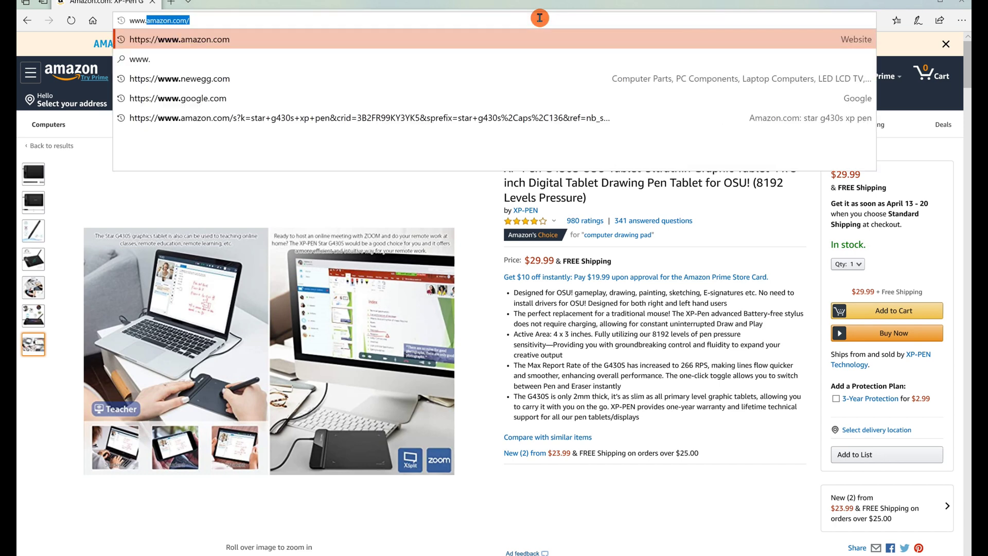
type("xp-pen.com driver download")
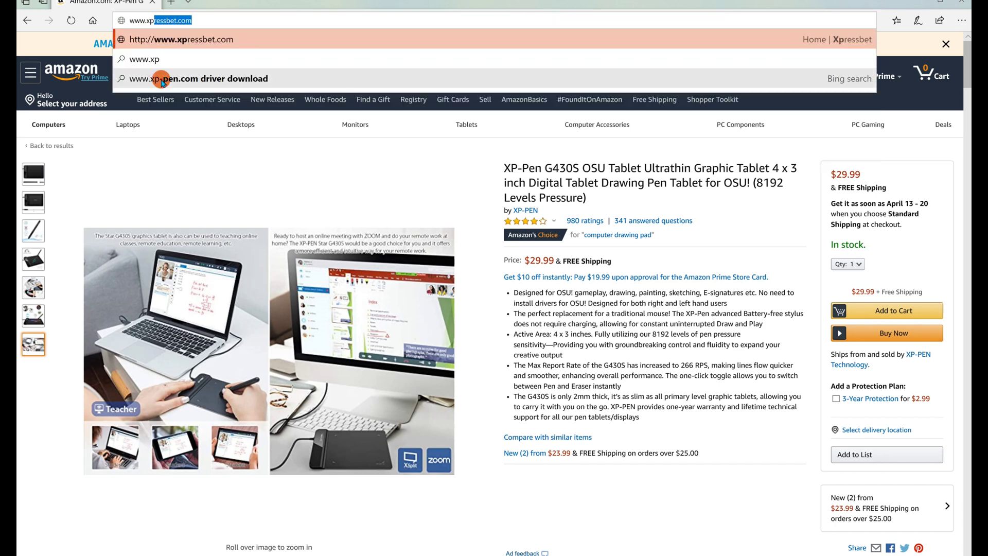
key("Return")
left_click(222, 136)
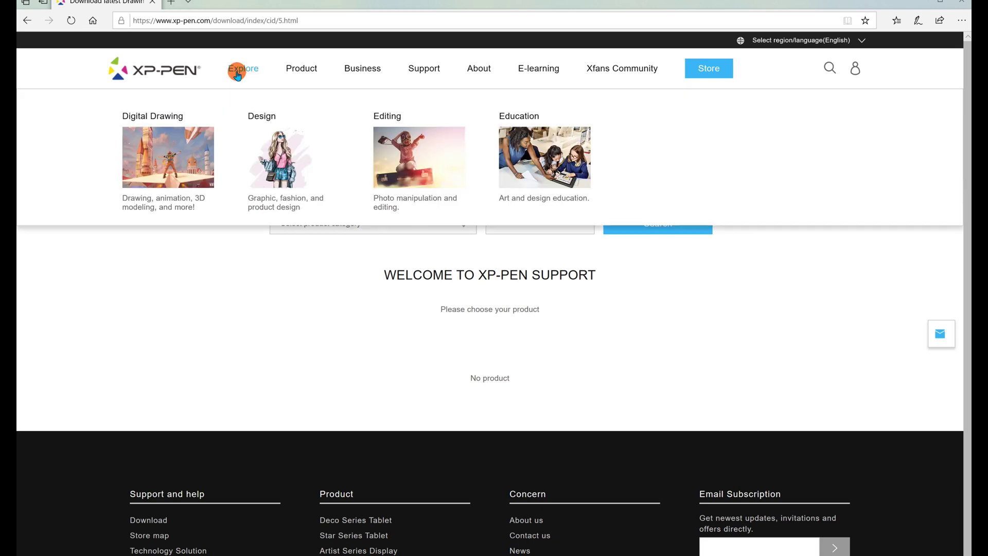
- Find the G430S in the Star Series Tablet category and open the Star G430S download page
mouse_move(372, 68)
mouse_move(651, 72)
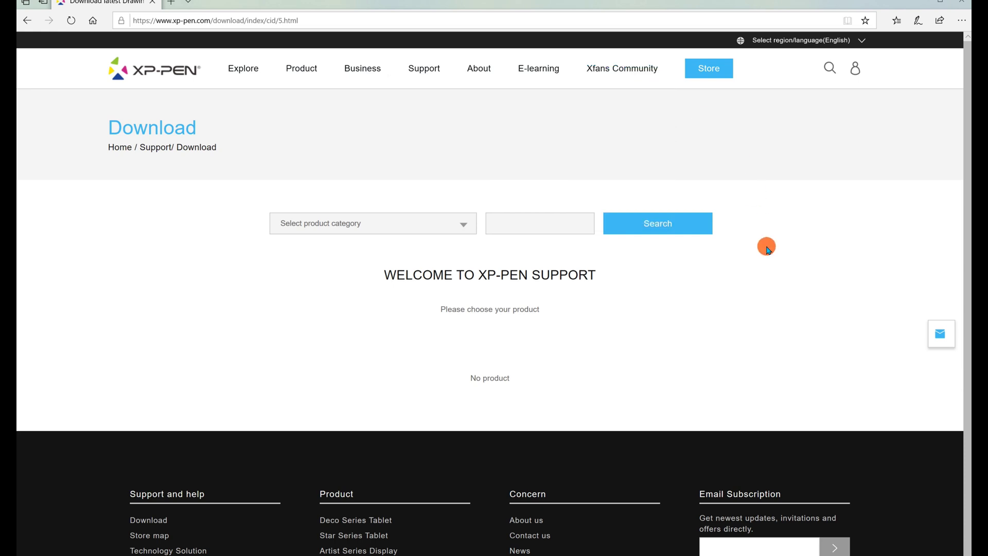
left_click(461, 227)
left_click(329, 244)
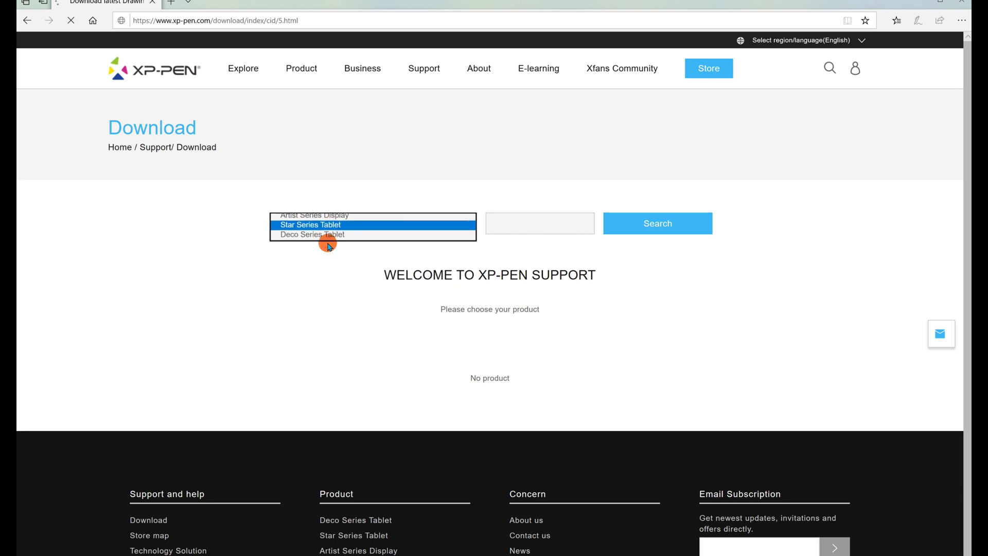
left_click(516, 225)
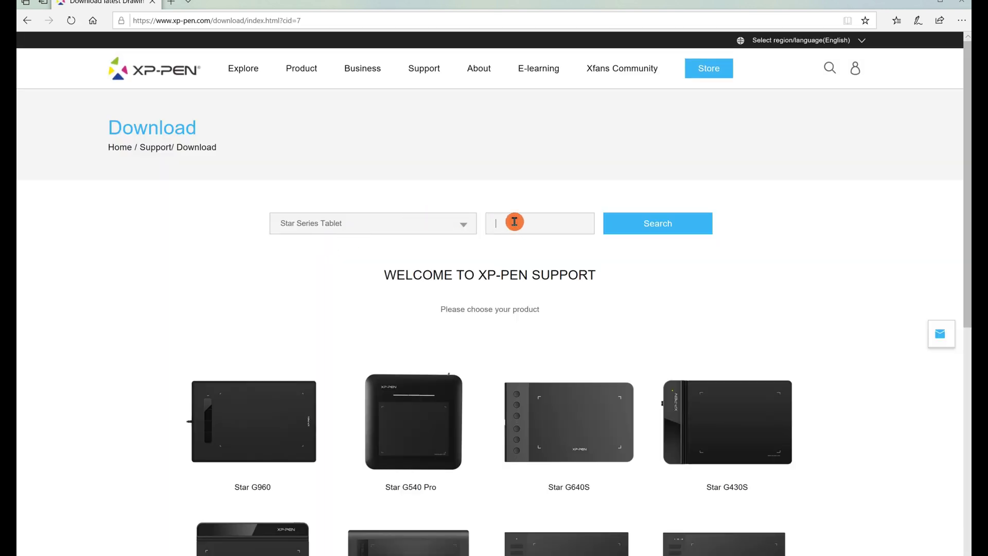
type("G430S")
left_click(650, 225)
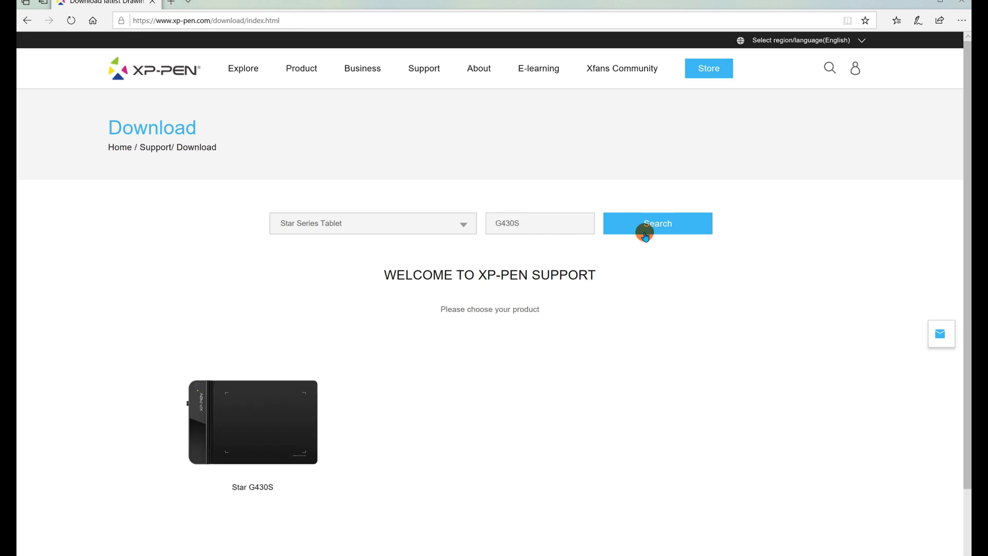
left_click(260, 491)
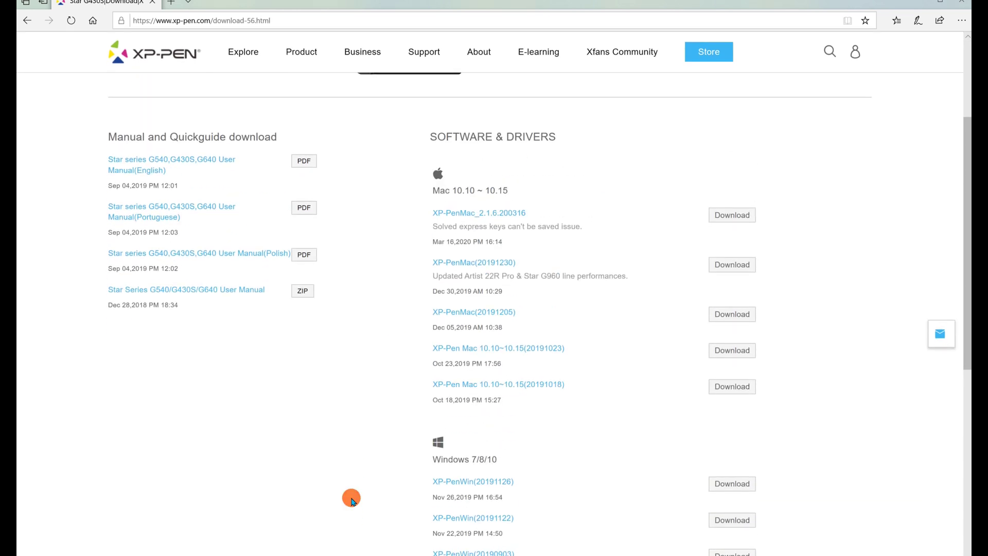
- Start downloading the XP-PenWin(20191126) driver for Windows 7/8/10, choosing to pick its save location
scroll(656, 475, "down", 2)
scroll(653, 472, "up", 6)
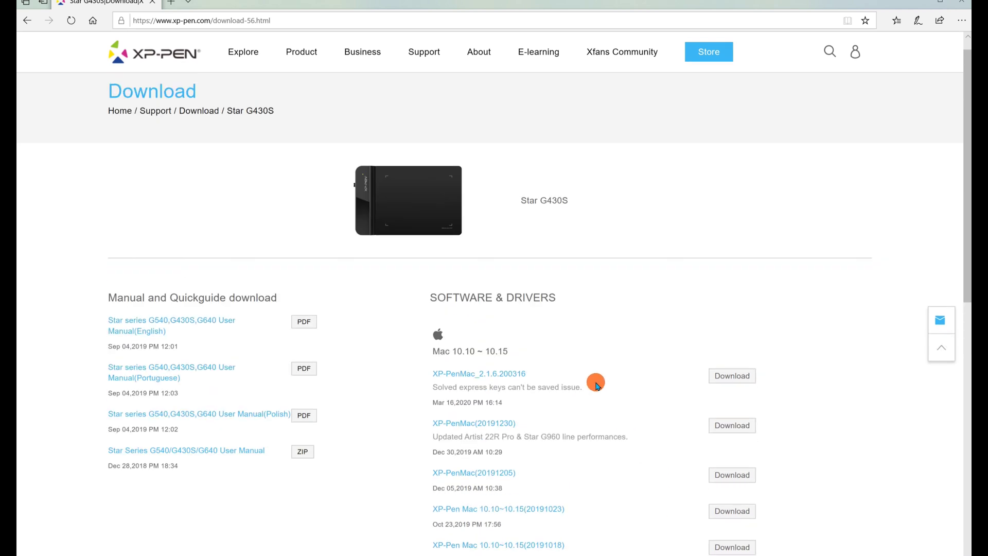
scroll(472, 383, "down", 4)
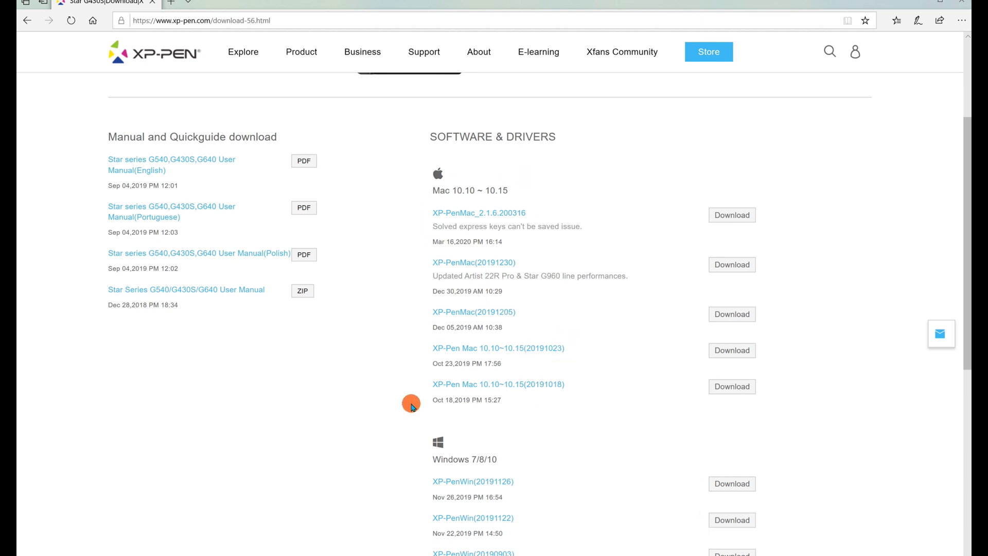
scroll(390, 354, "down", 3)
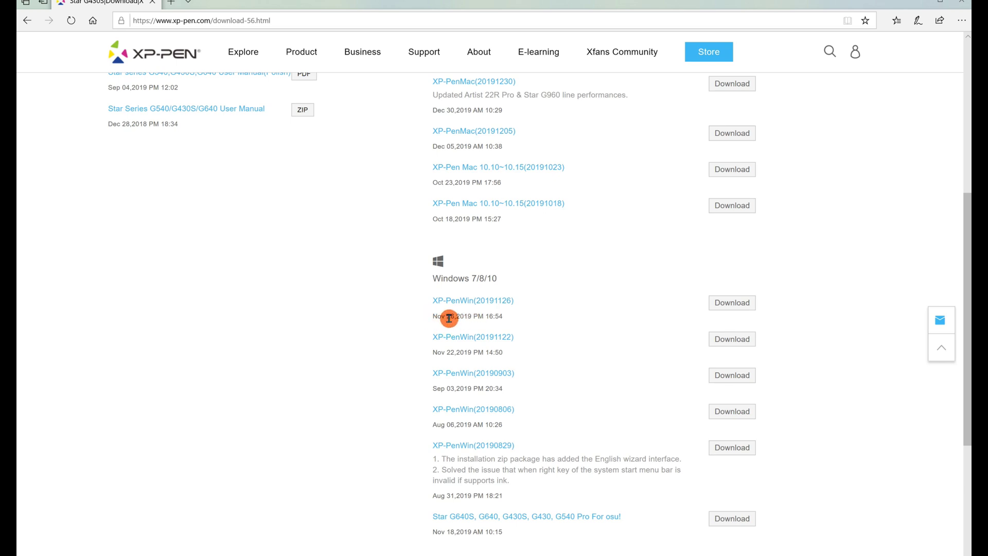
left_click(719, 304)
left_click(647, 543)
left_click(608, 528)
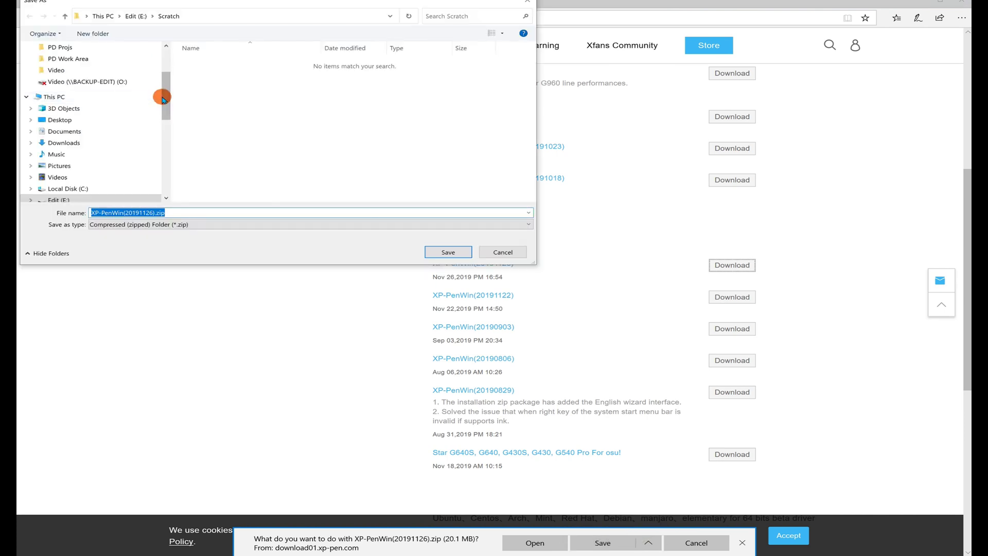
- Save XP-PenWin(20191126).zip on the Edit (E:) drive and dismiss the download notification
scroll(142, 129, "down", 2)
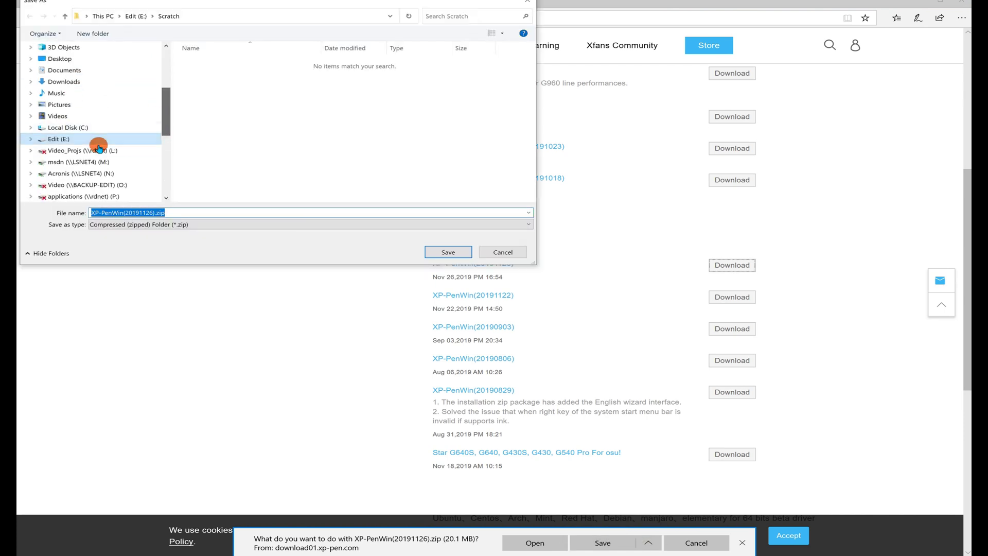
left_click(59, 139)
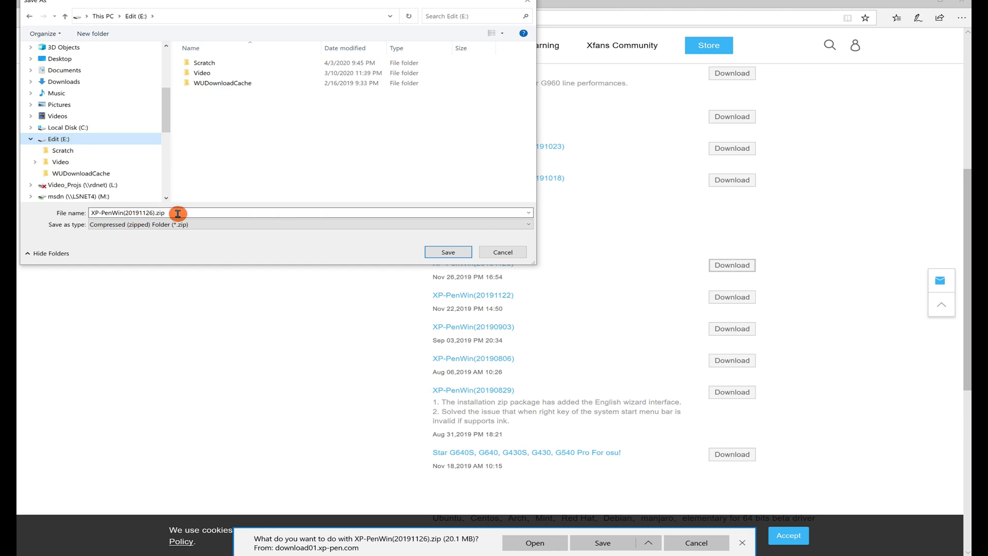
left_click(449, 252)
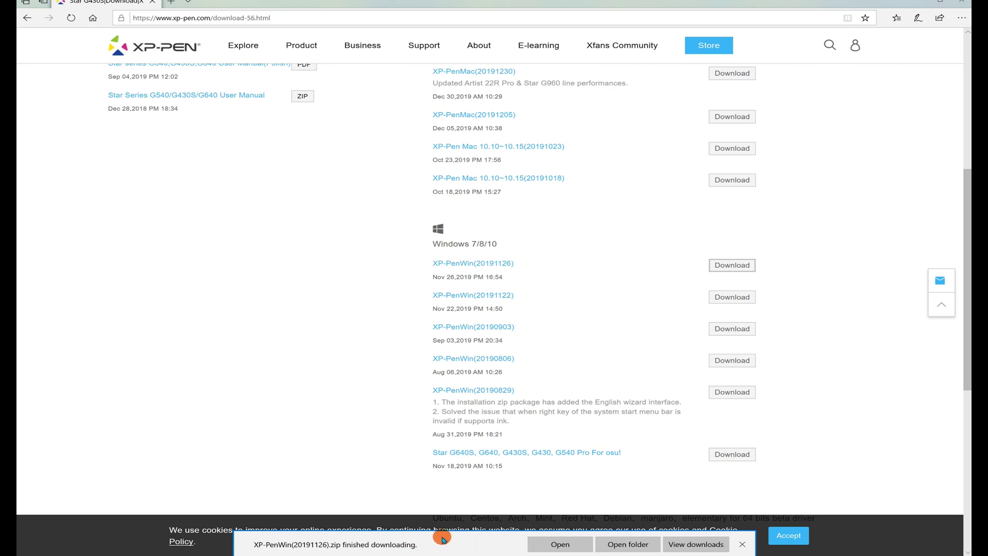
left_click(743, 545)
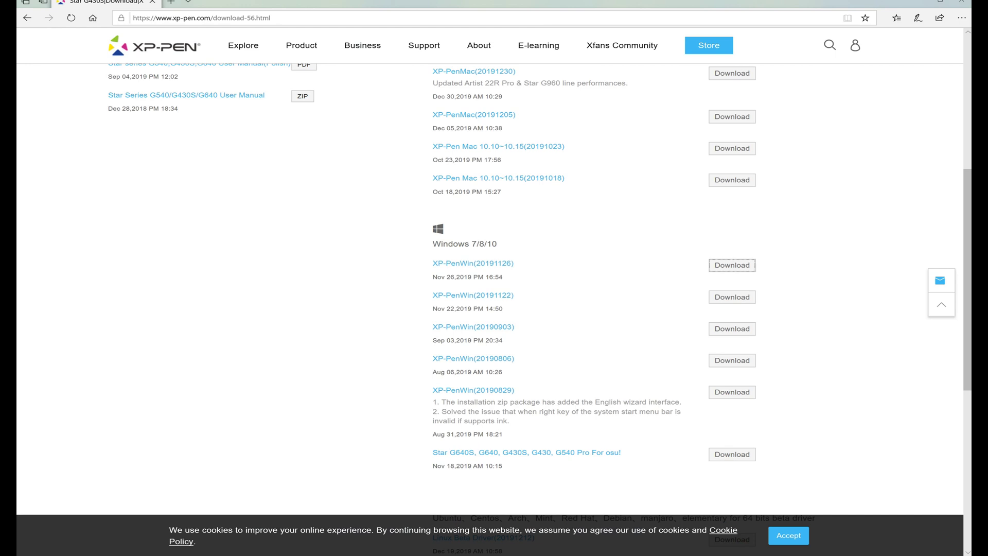
- Extract XP-PenWin(20191126).zip from the Scratch folder into E:\Scratch\XP-PenWin(20191126)
left_click(335, 141)
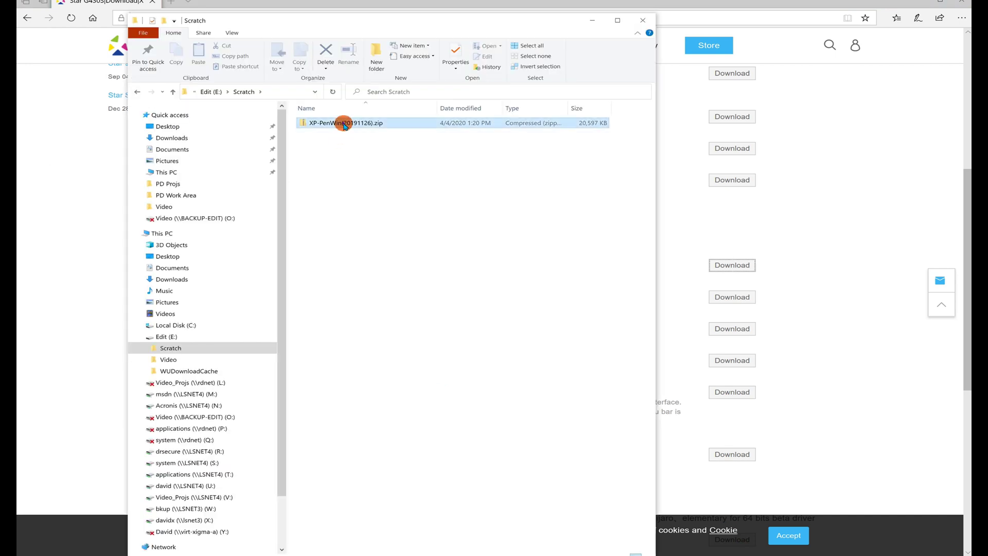
right_click(344, 124)
left_click(239, 154)
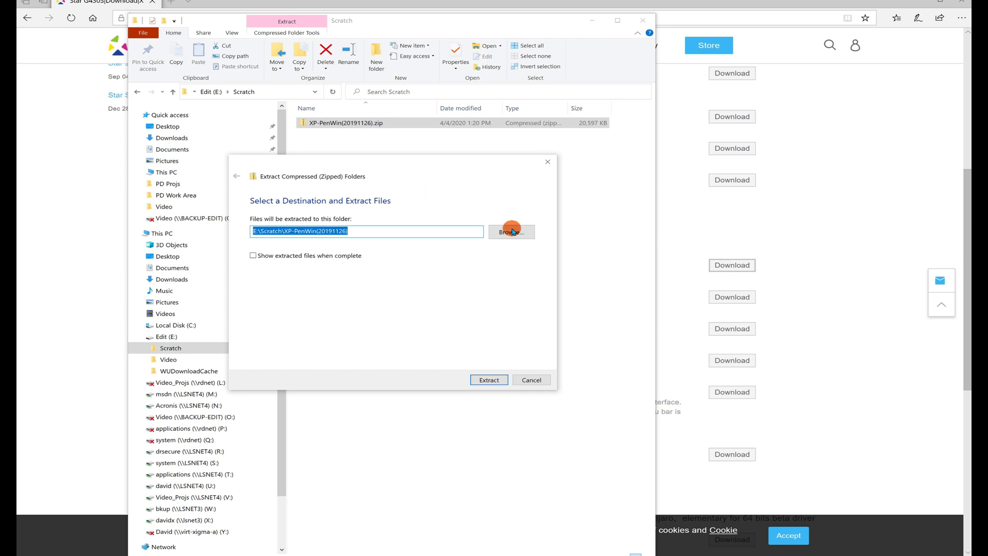
left_click(497, 382)
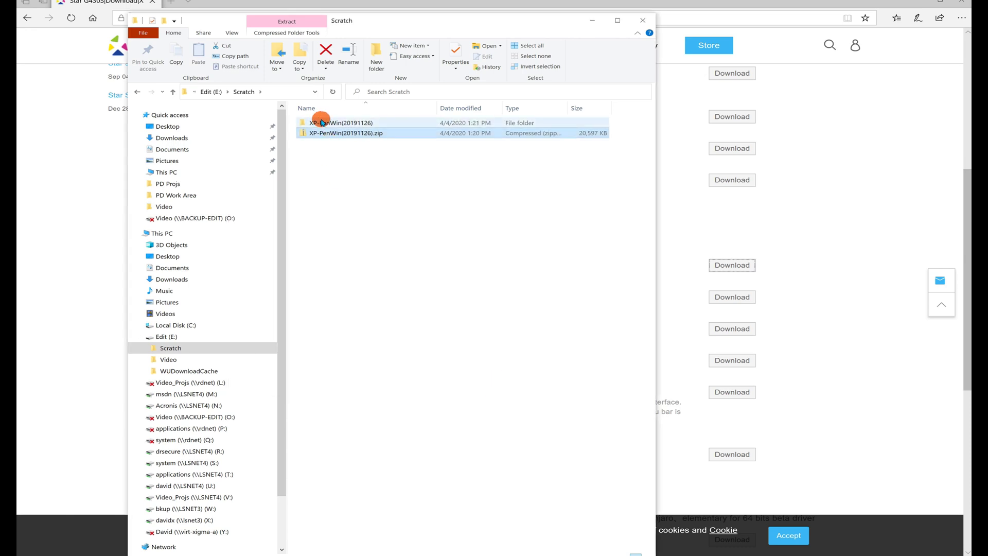
- Run XP-PenWin(20191126).exe from the innermost extracted XP-PenWin(20191126) folder
double_click(321, 122)
left_click(347, 127)
double_click(347, 126)
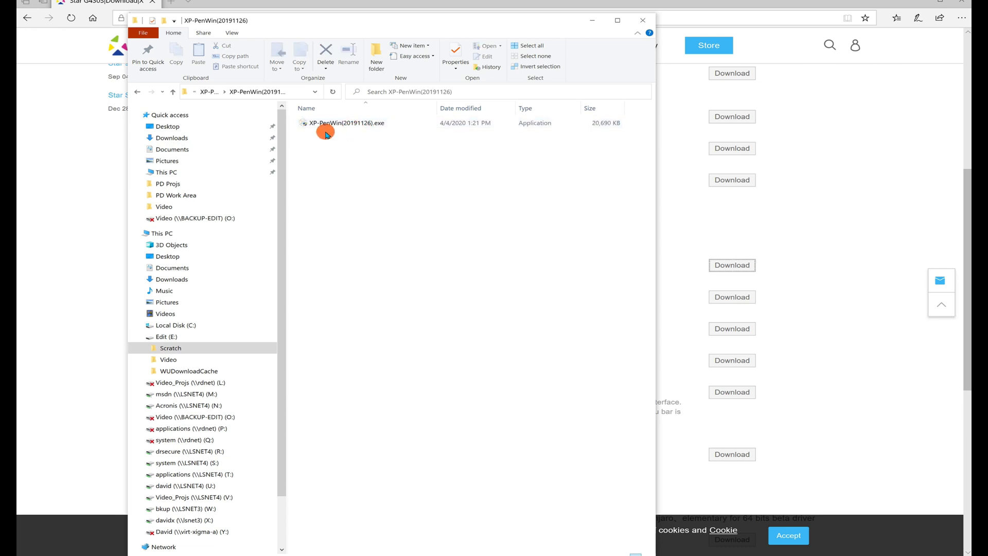
double_click(358, 124)
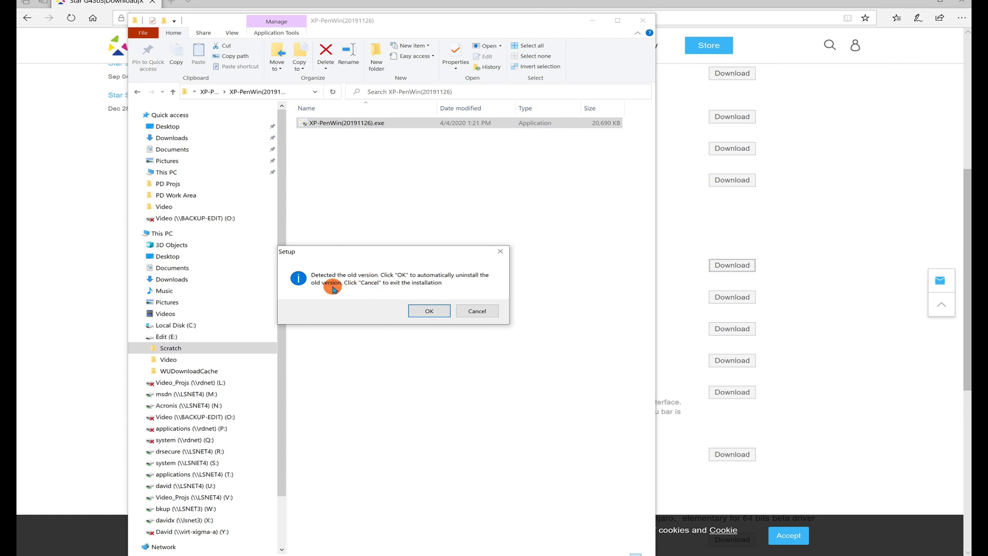
- Uninstall the old driver version, install the new XP-PEN driver and complete the setup
left_click(432, 311)
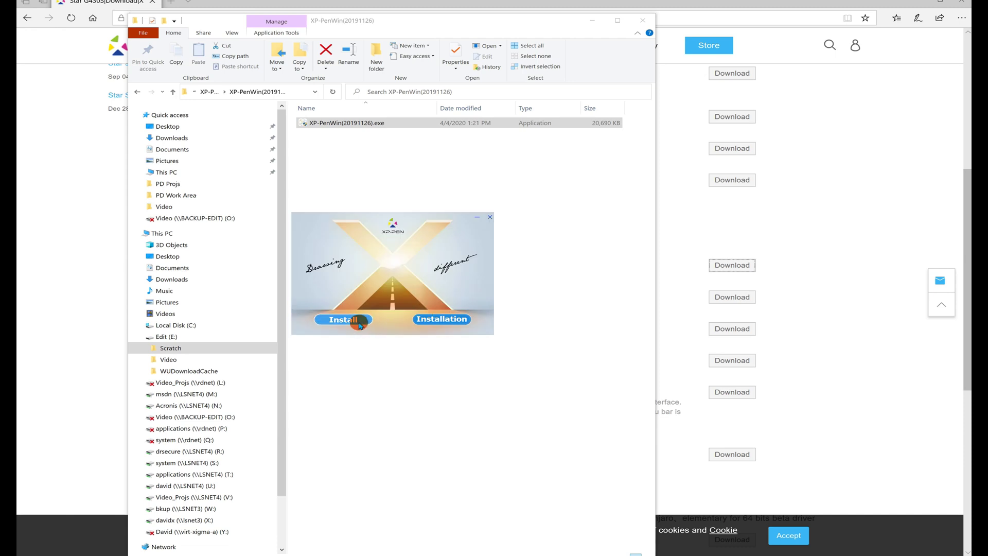
left_click(334, 320)
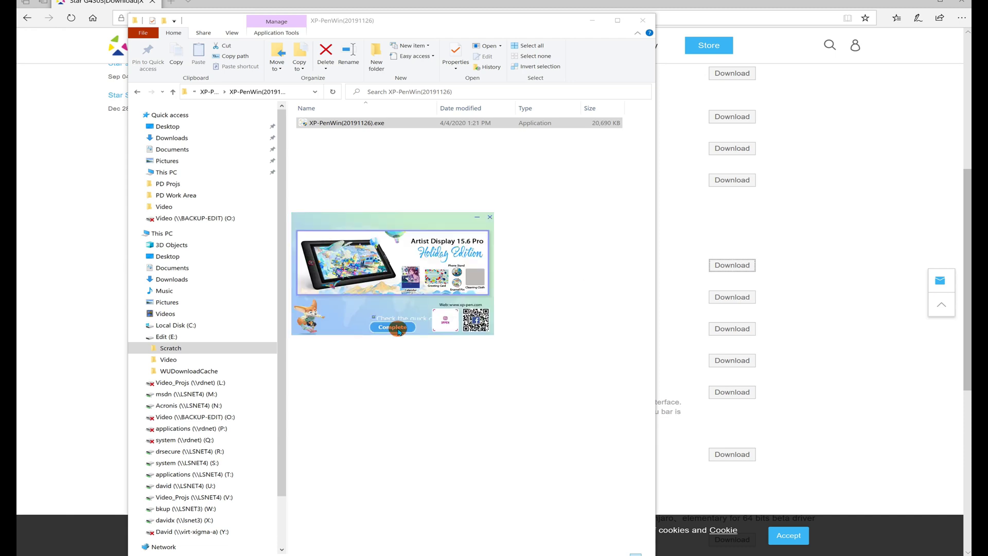
left_click(394, 328)
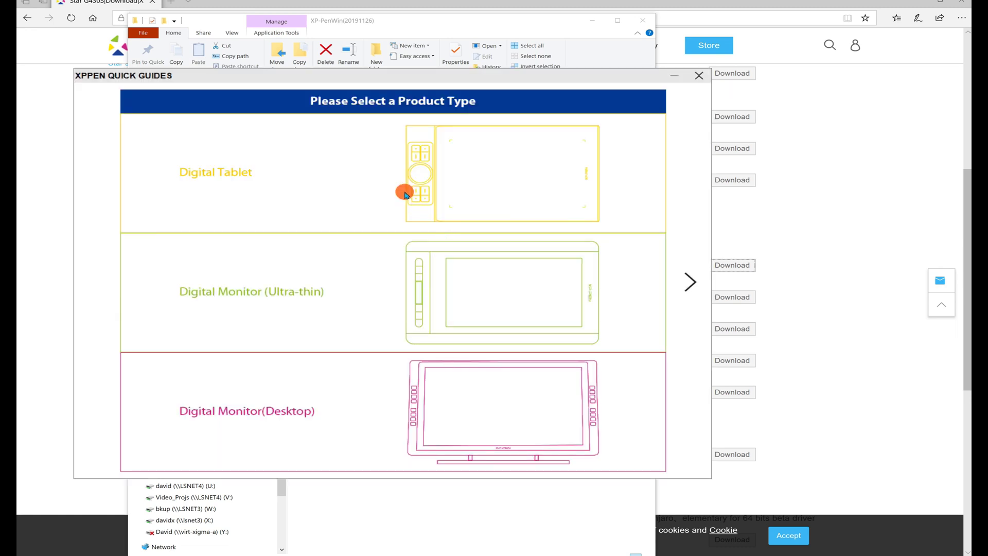
- Review the Digital Tablet quick guide's device connection pages and driver settings overview, and close the guide
left_click(503, 177)
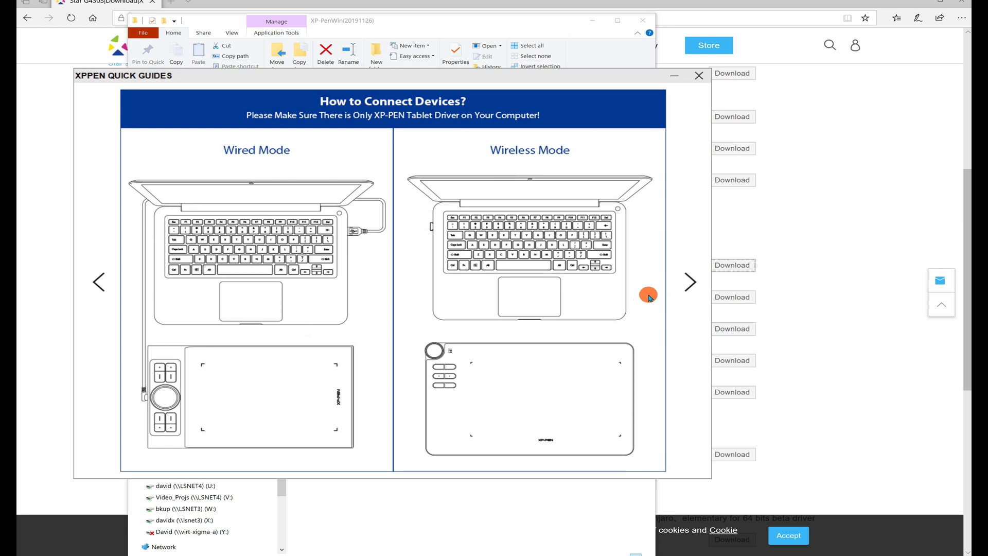
left_click(694, 279)
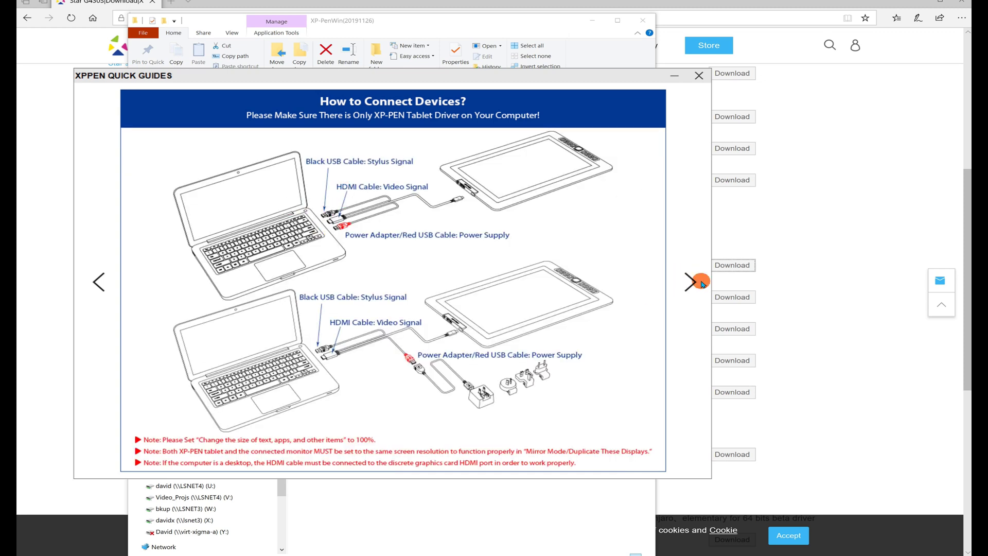
left_click(693, 280)
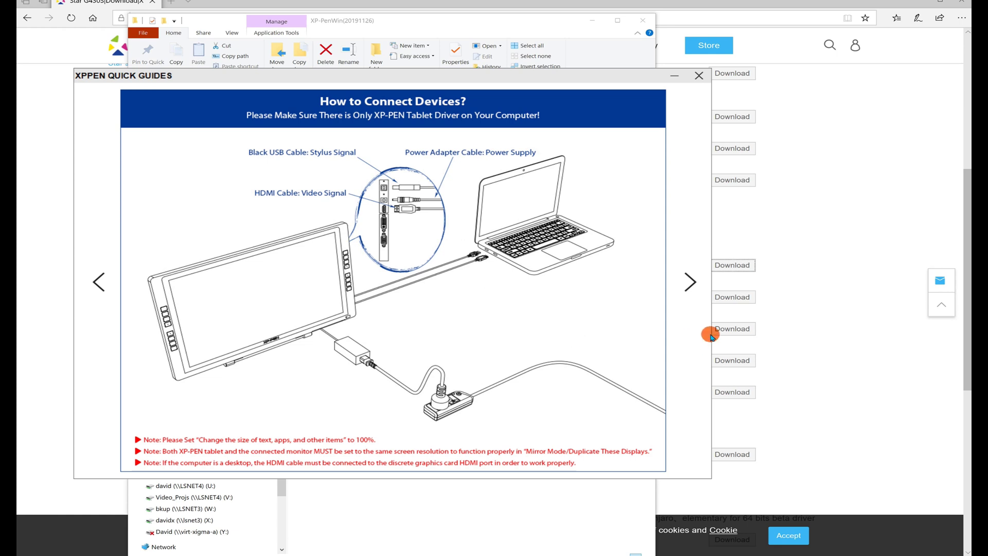
left_click(691, 283)
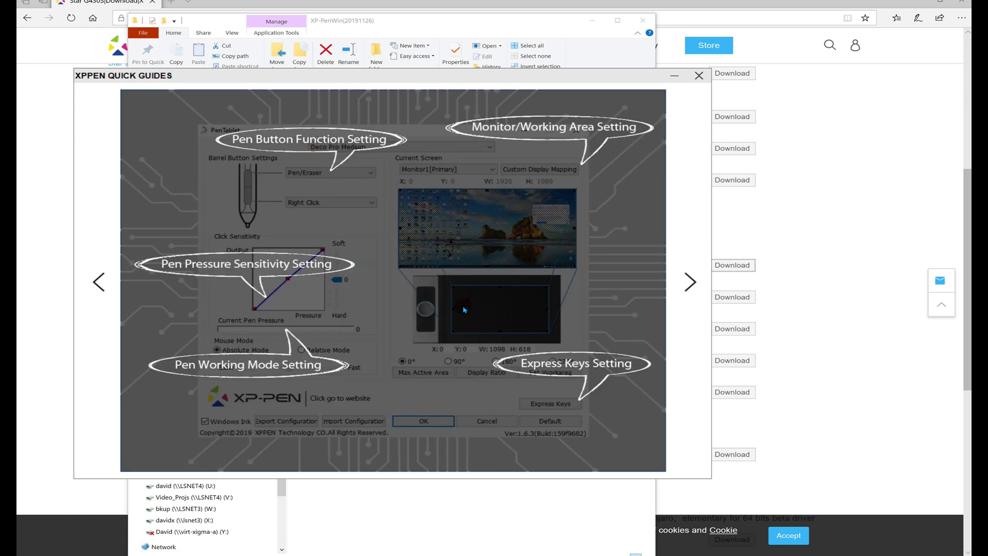
left_click(696, 75)
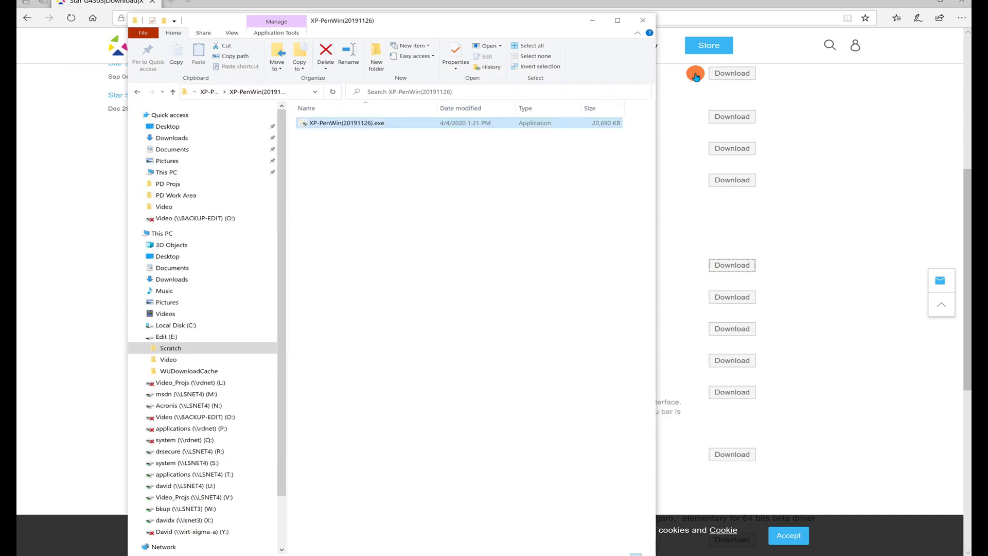
- Save the English user manual PDF for the Star series G540, G430S and G640 in the E:\Scratch folder
key("super+Down")
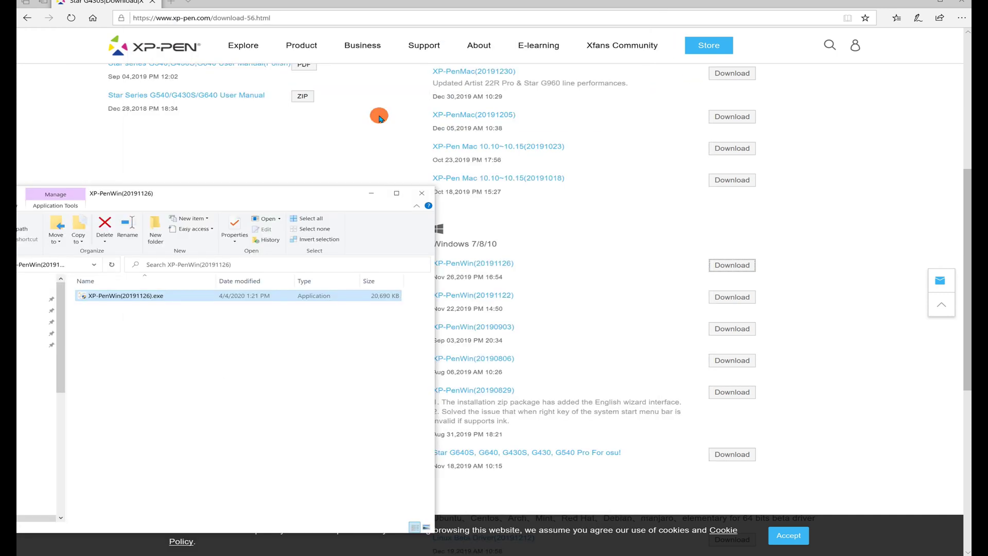
scroll(376, 110, "up", 3)
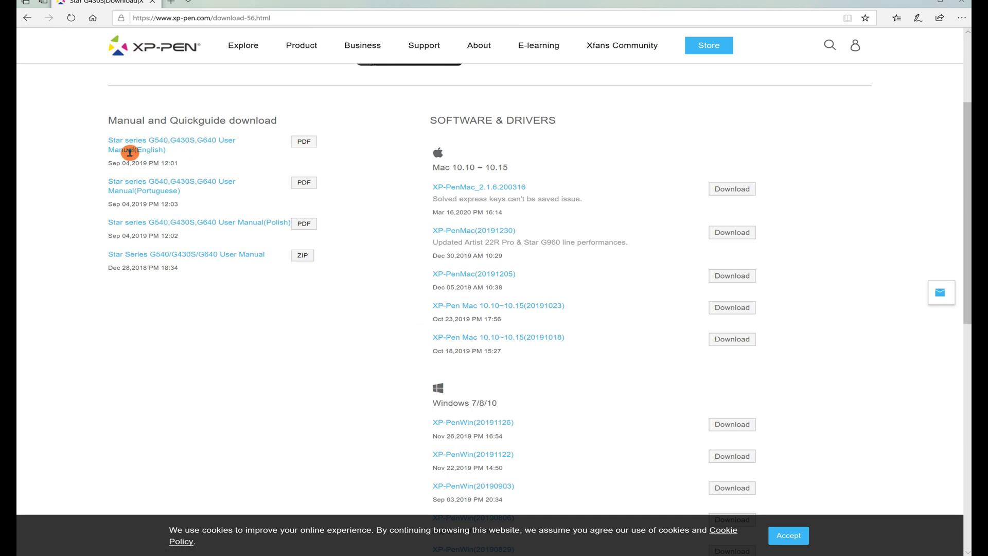
right_click(311, 144)
left_click(321, 198)
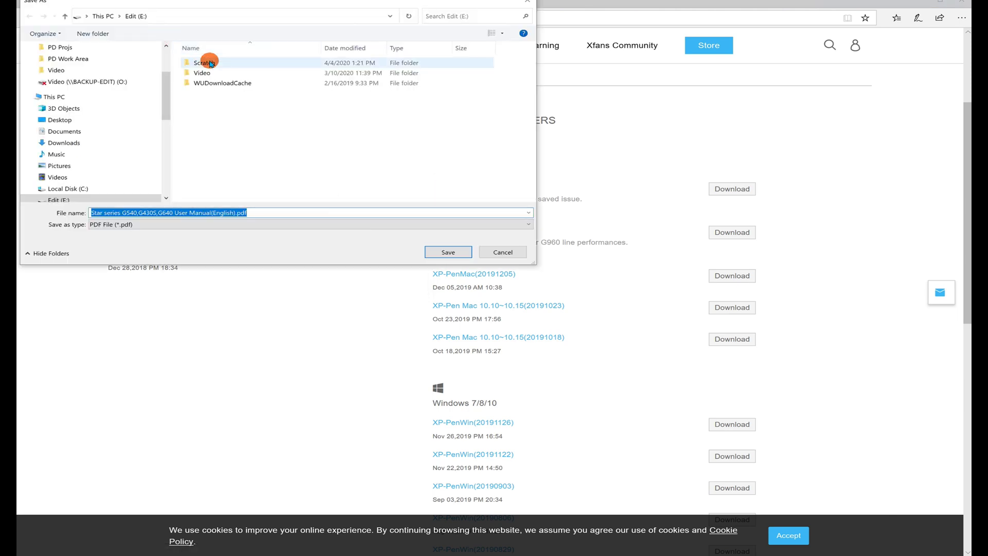
left_click(210, 63)
double_click(210, 63)
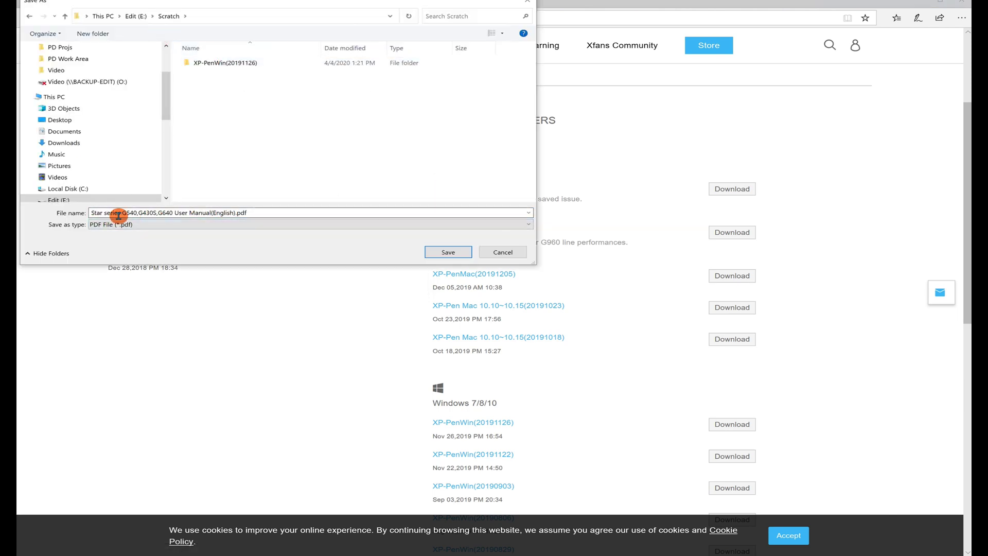
left_click(444, 251)
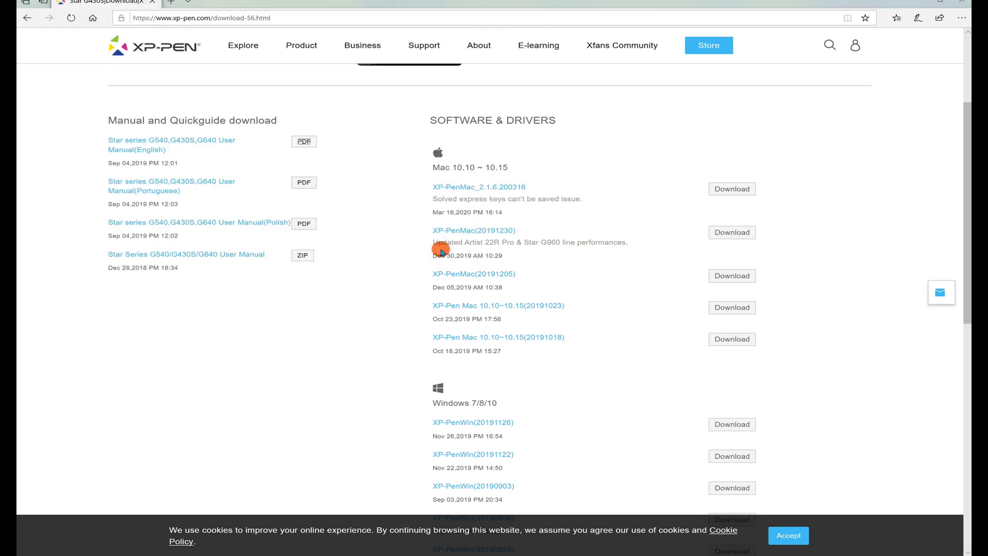
- Open Star series G540,G430S,G640 User Manual(English).pdf from the Scratch folder
left_click_drag(16, 192, 269, 187)
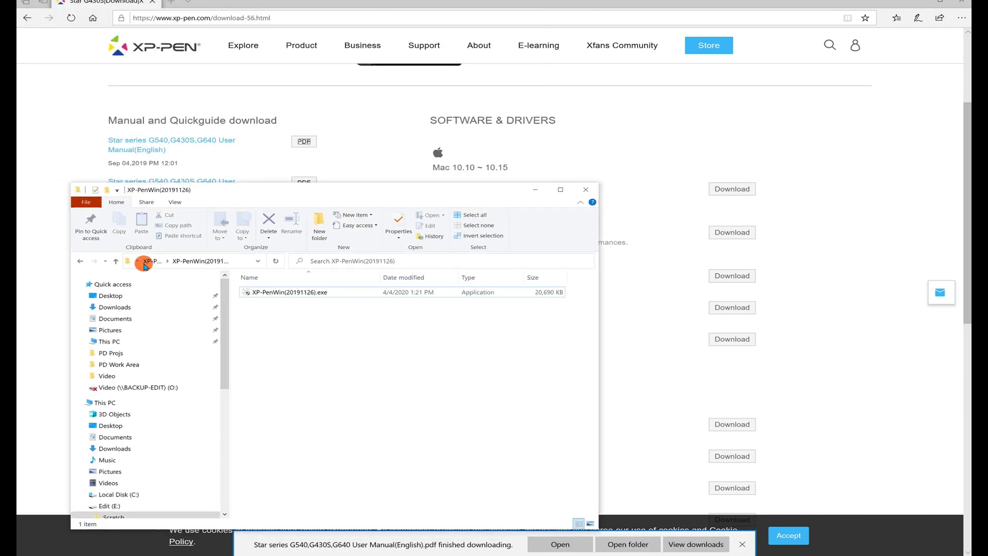
left_click(84, 261)
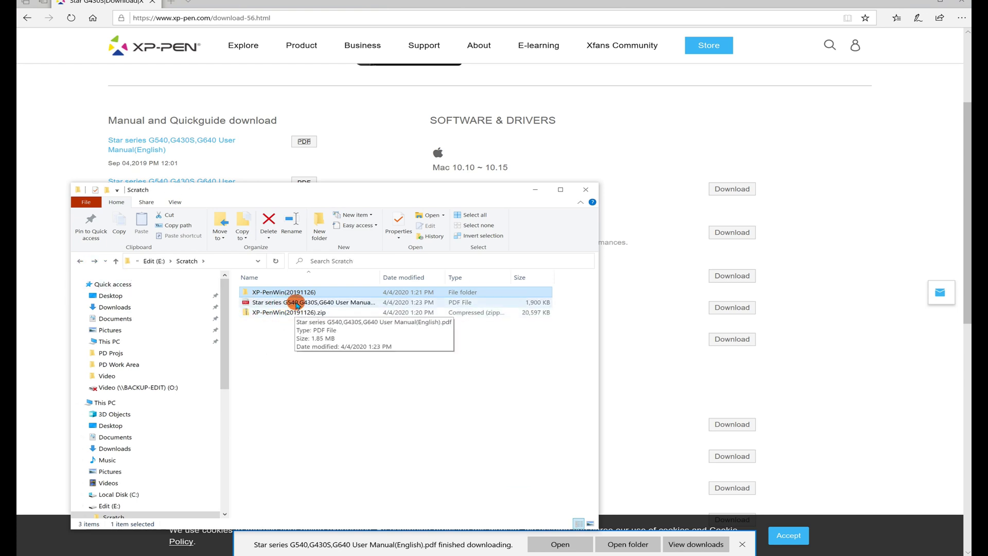
double_click(297, 304)
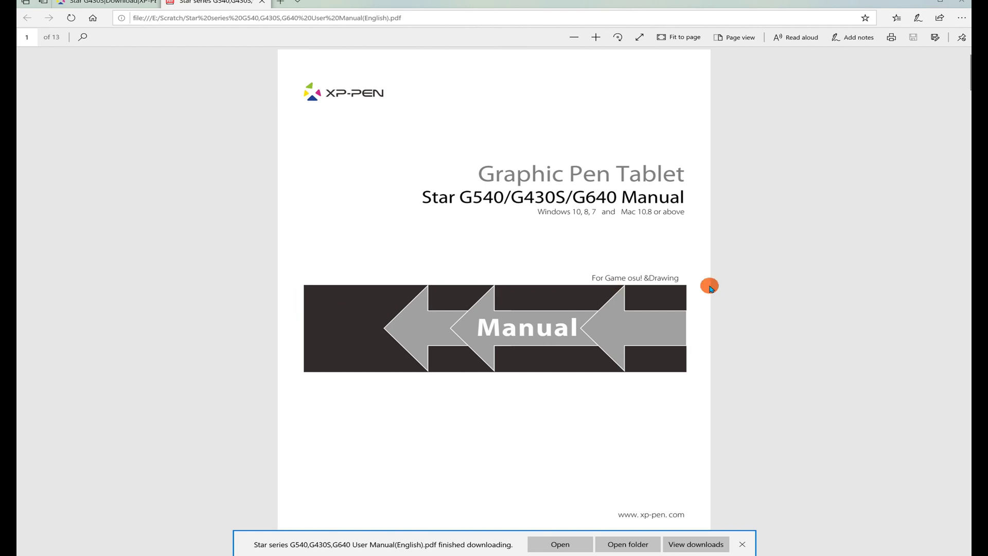
- Enlarge the manual and read its contents list, product overview, active area dimensions and stylus section
left_click(596, 37)
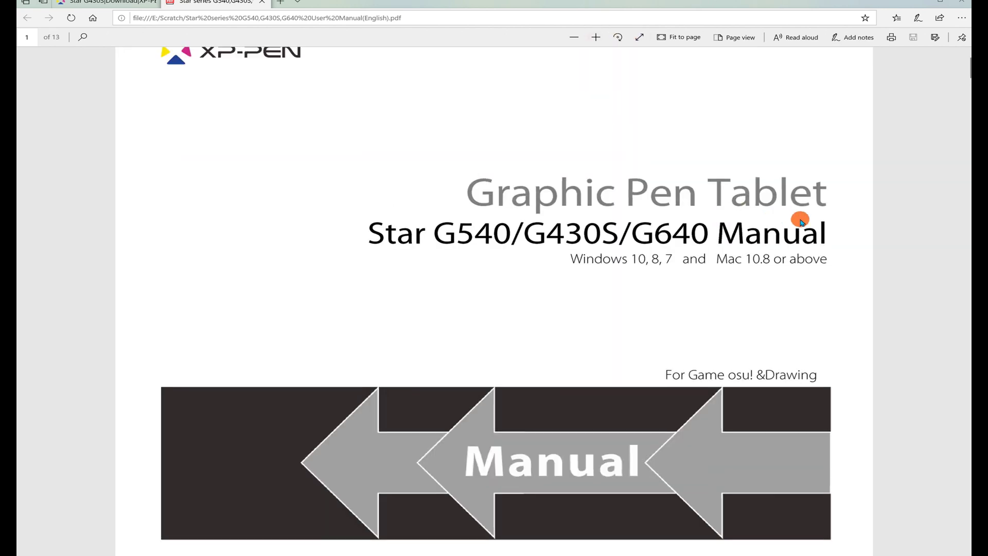
scroll(755, 272, "down", 15)
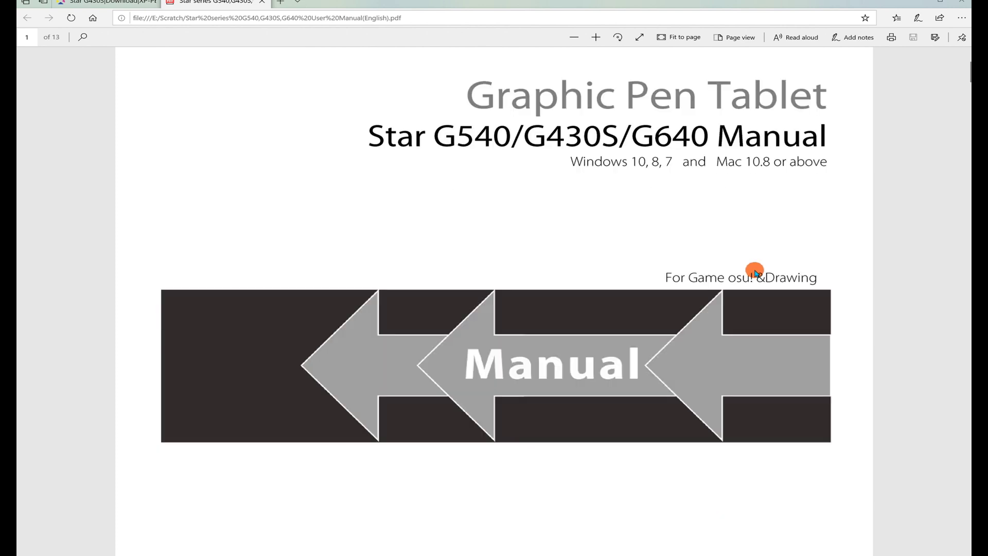
scroll(752, 272, "down", 12)
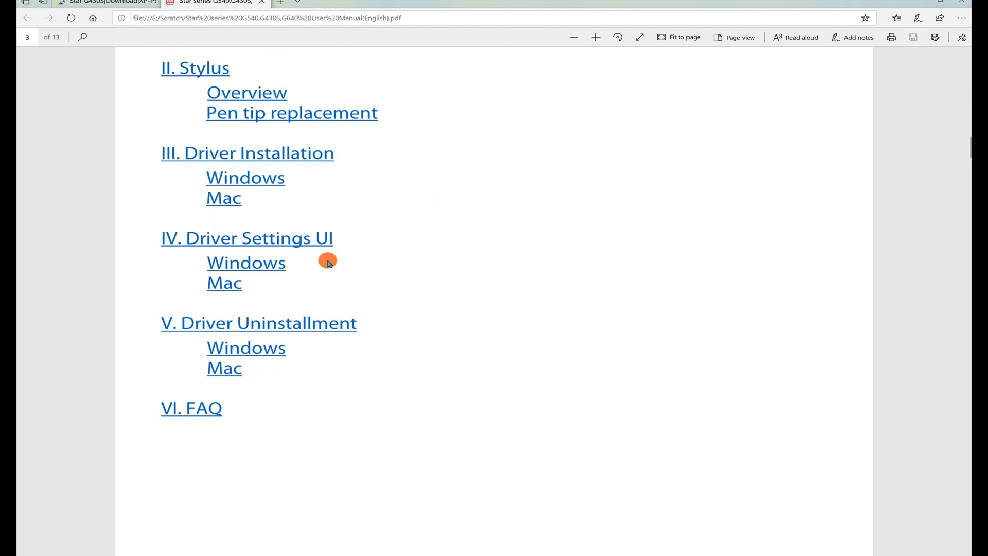
scroll(592, 198, "down", 7)
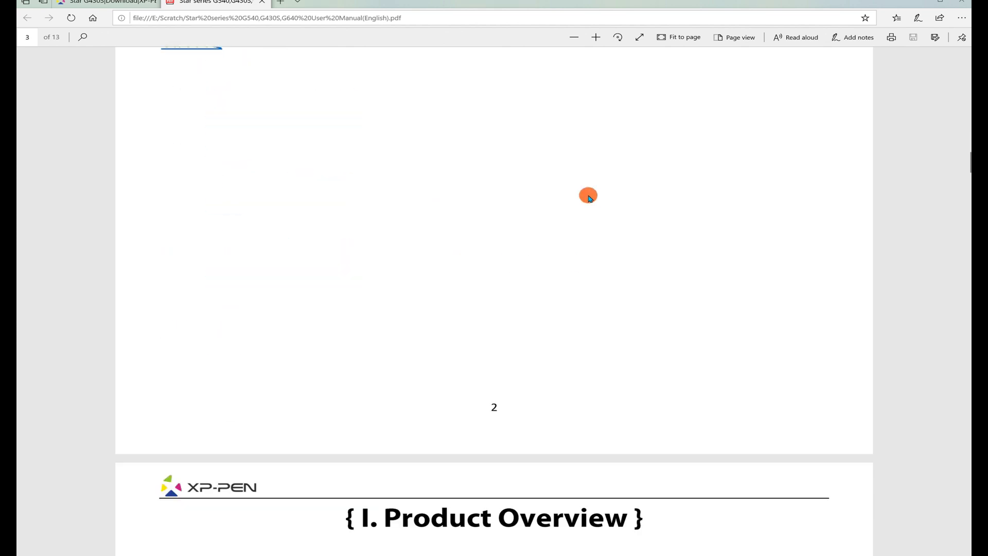
scroll(590, 198, "down", 5)
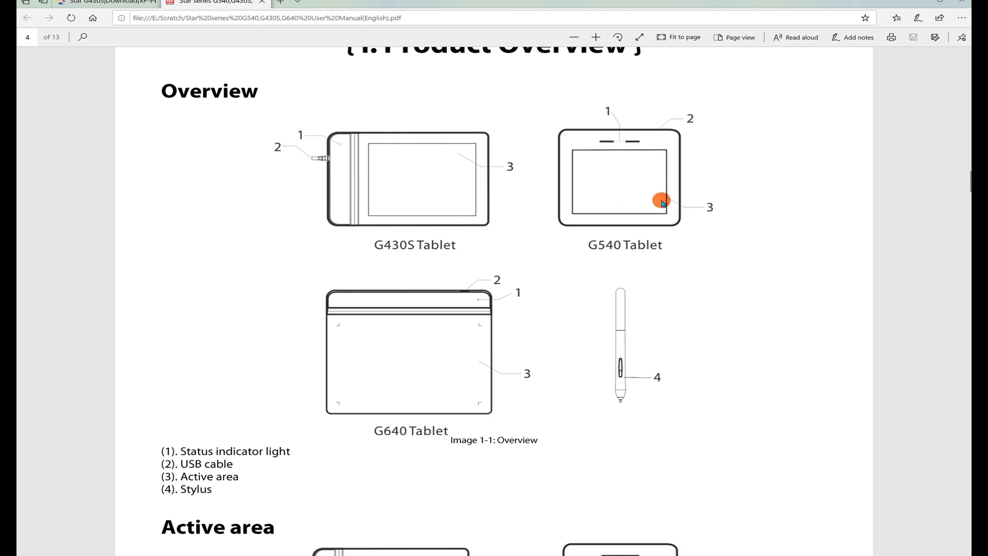
scroll(767, 227, "down", 2)
scroll(721, 260, "down", 3)
scroll(515, 242, "down", 1)
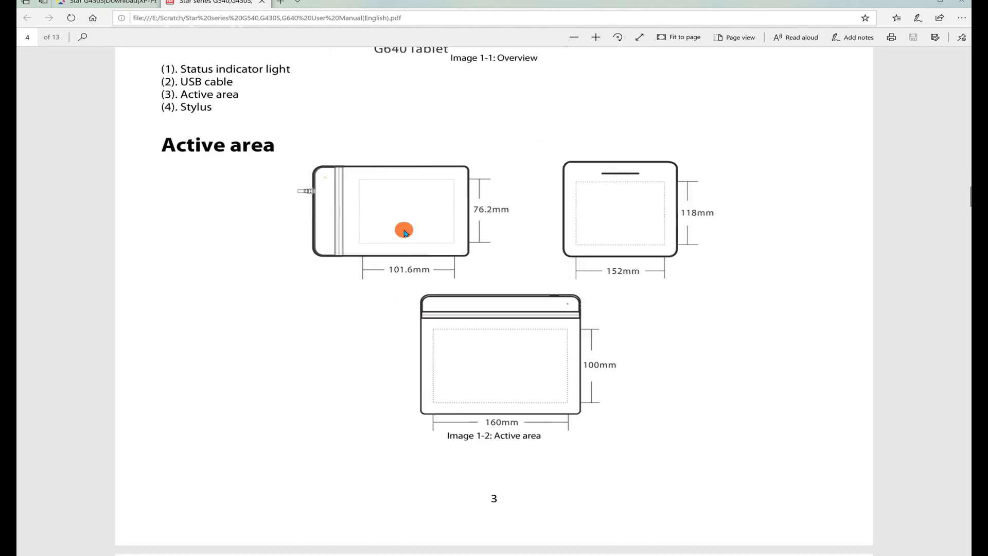
scroll(618, 201, "down", 2)
scroll(428, 153, "down", 5)
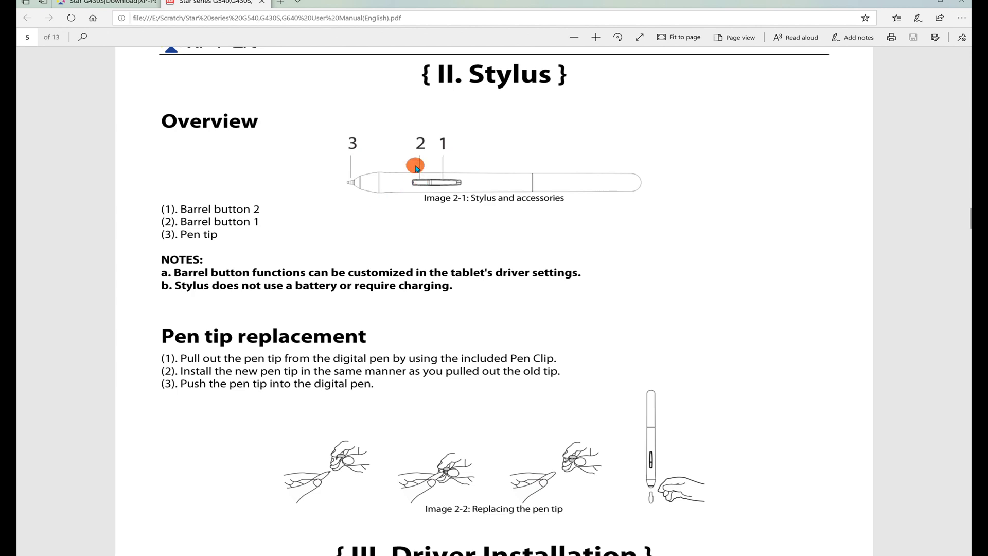
- Read the manual's driver installation instructions for Windows and glance at the Mac section
scroll(419, 167, "down", 2)
scroll(418, 168, "down", 8)
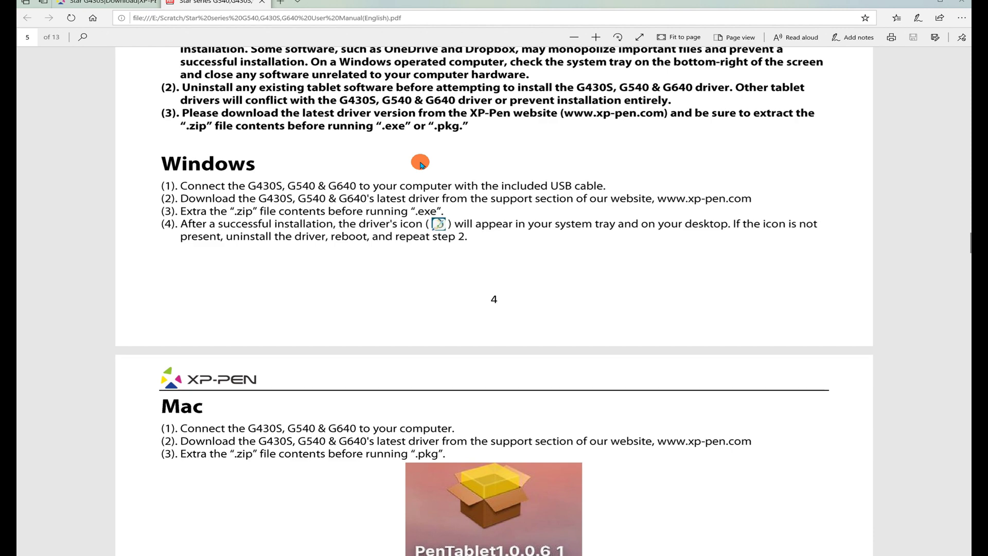
scroll(421, 163, "down", 10)
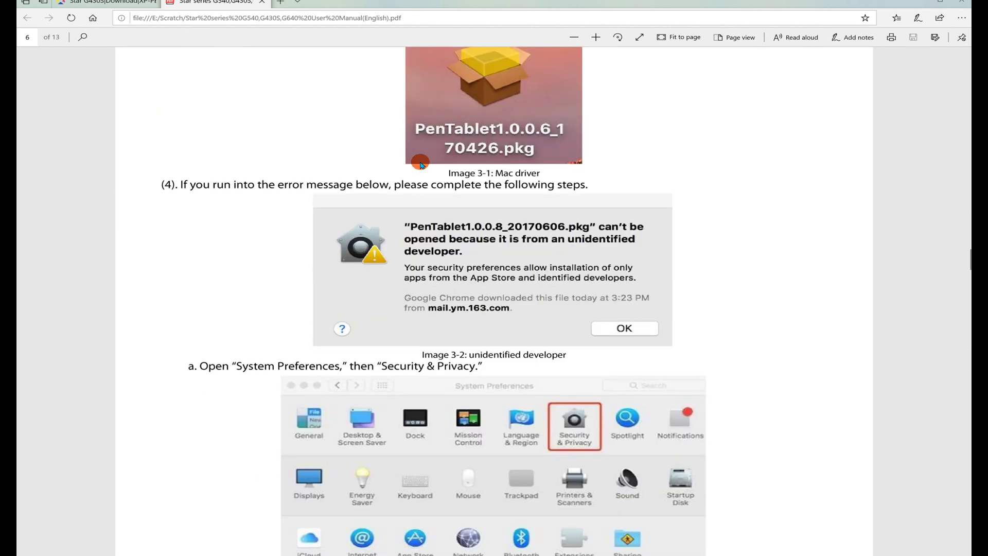
scroll(423, 161, "up", 10)
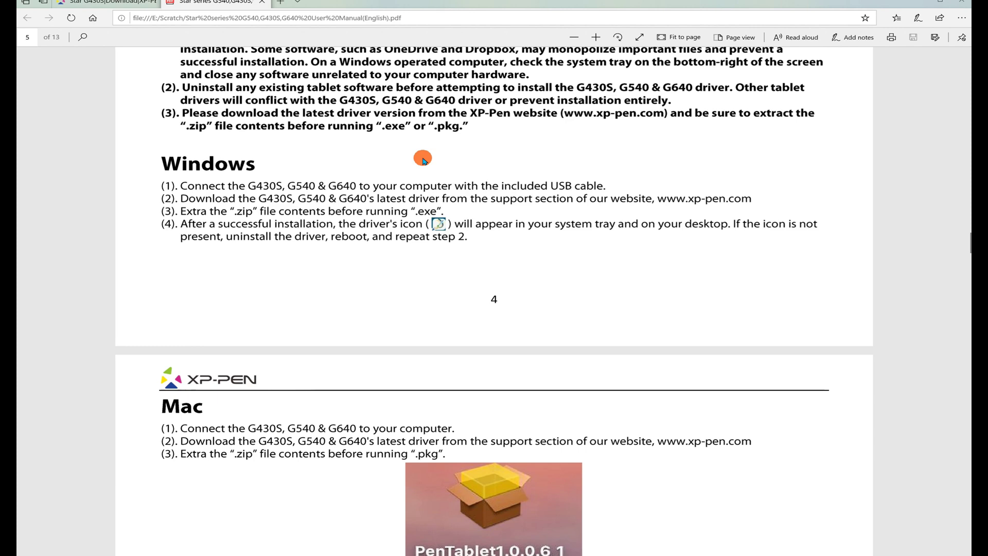
scroll(368, 202, "down", 1)
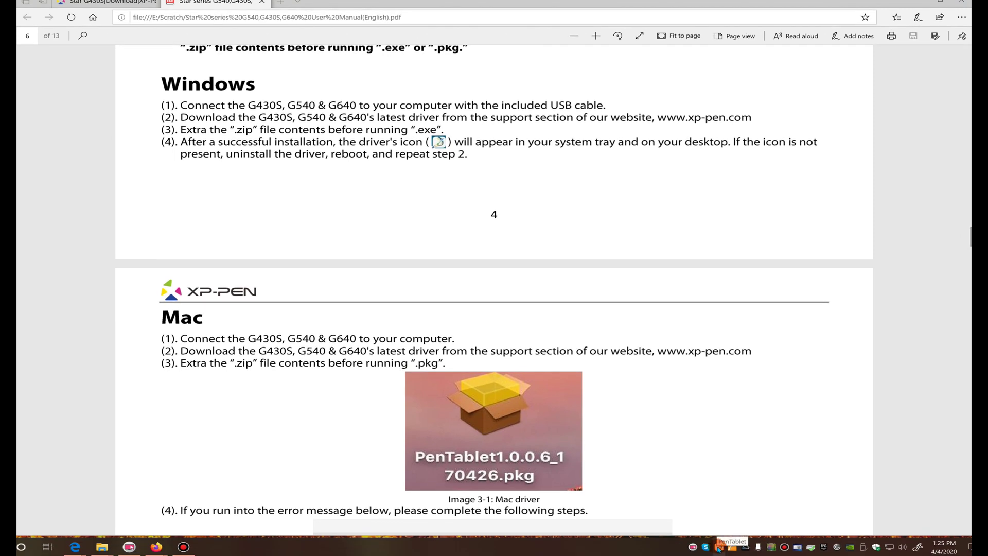
- Open the PenTablet driver settings and check the actions available for both pen buttons, keeping Pen/Eraser and Right Click
left_click(721, 548)
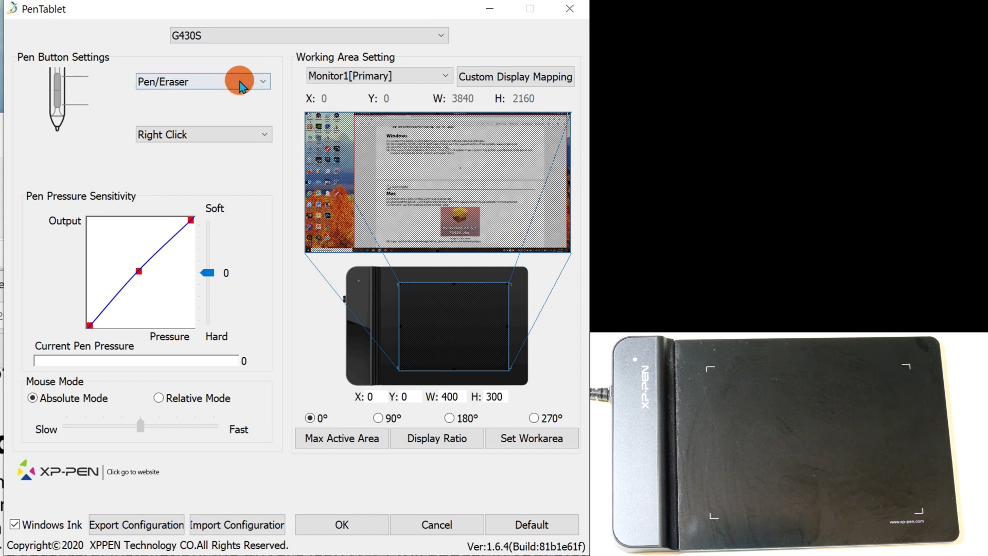
left_click(264, 81)
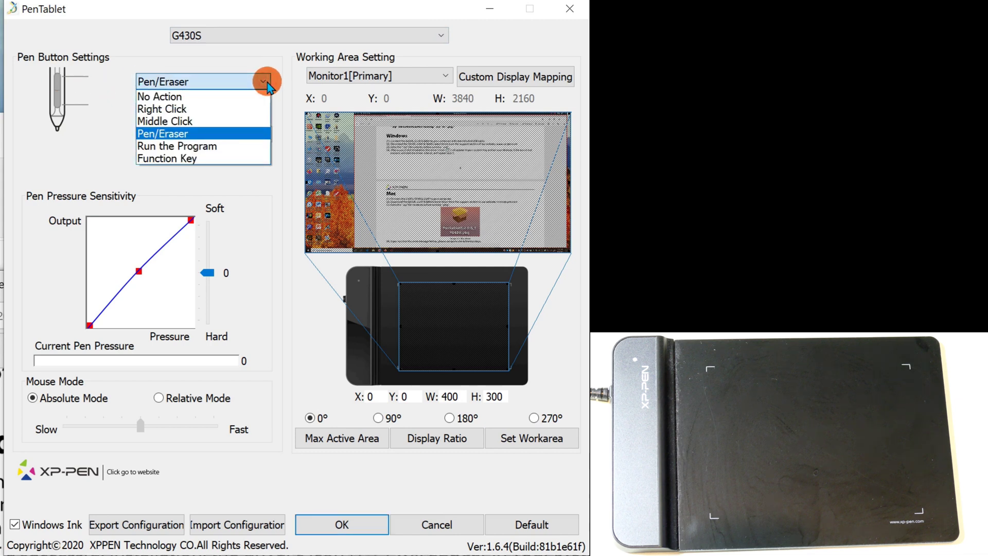
left_click(264, 81)
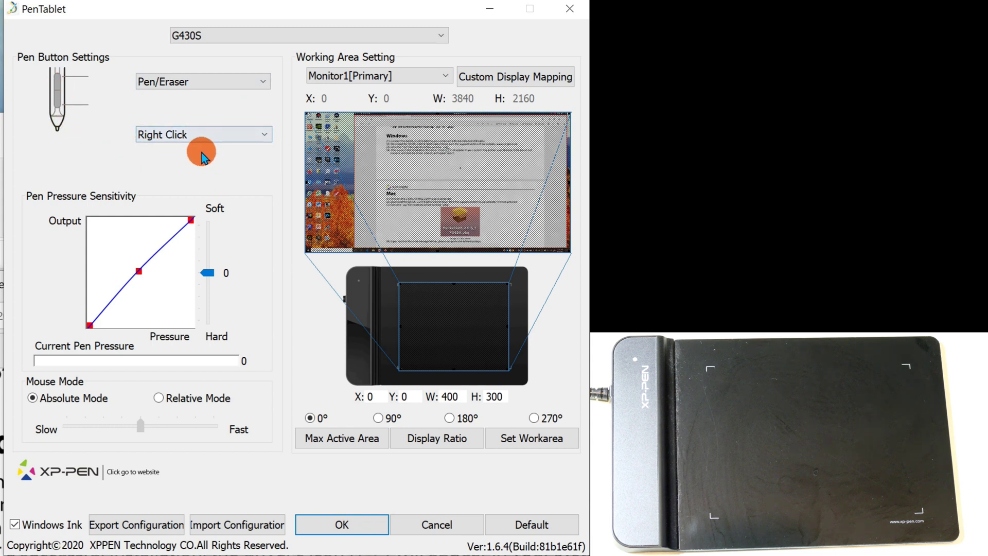
left_click(266, 139)
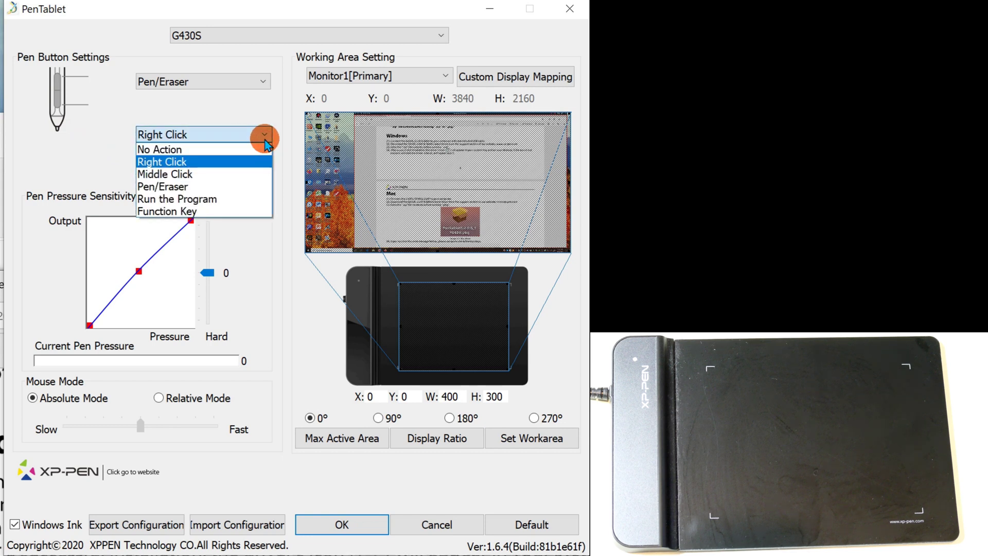
left_click(204, 138)
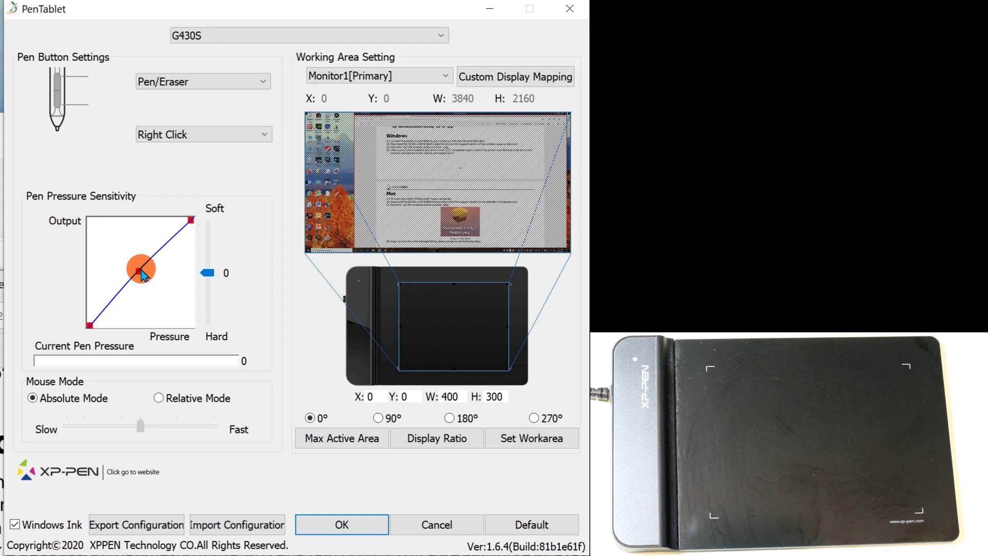
- Nudge the pressure curve's midpoint and the sensitivity slider, and test the pen's pressure on the tablet
mouse_move(141, 273)
left_mouse_down()
mouse_move(123, 223)
mouse_move(145, 223)
mouse_move(147, 278)
mouse_move(159, 302)
mouse_move(158, 280)
mouse_move(138, 274)
left_mouse_up()
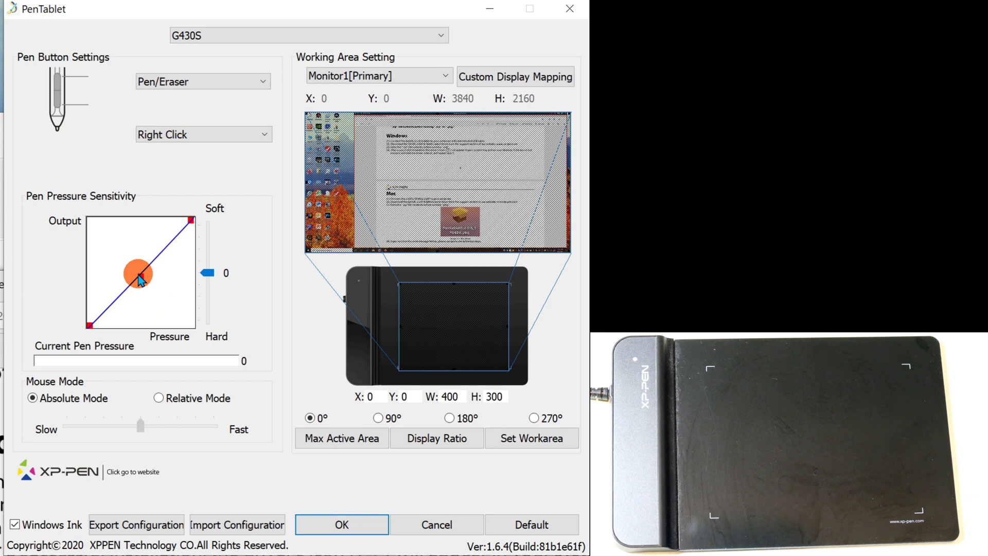
mouse_move(208, 273)
left_mouse_down()
mouse_move(212, 305)
mouse_move(210, 234)
mouse_move(210, 277)
left_mouse_up()
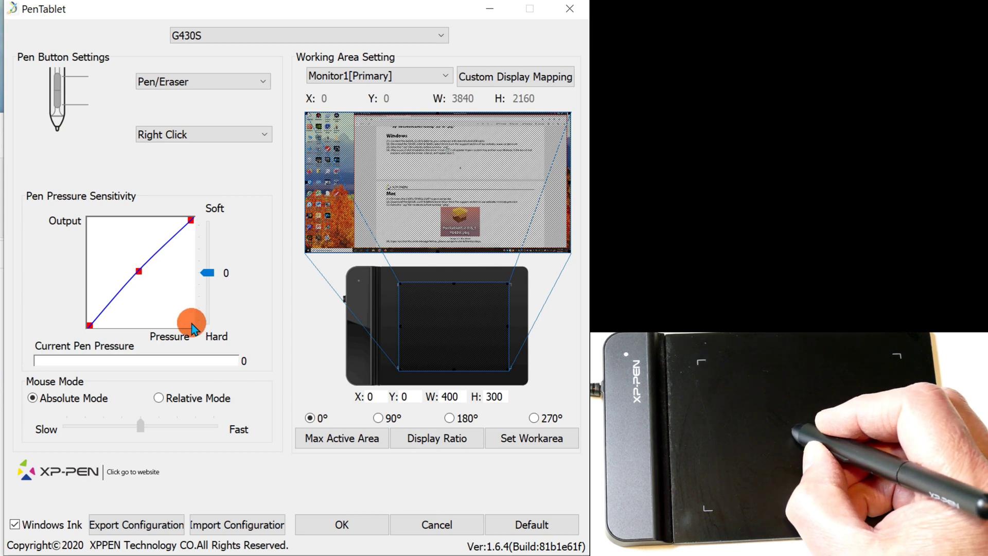
left_click(178, 242)
left_click(177, 237)
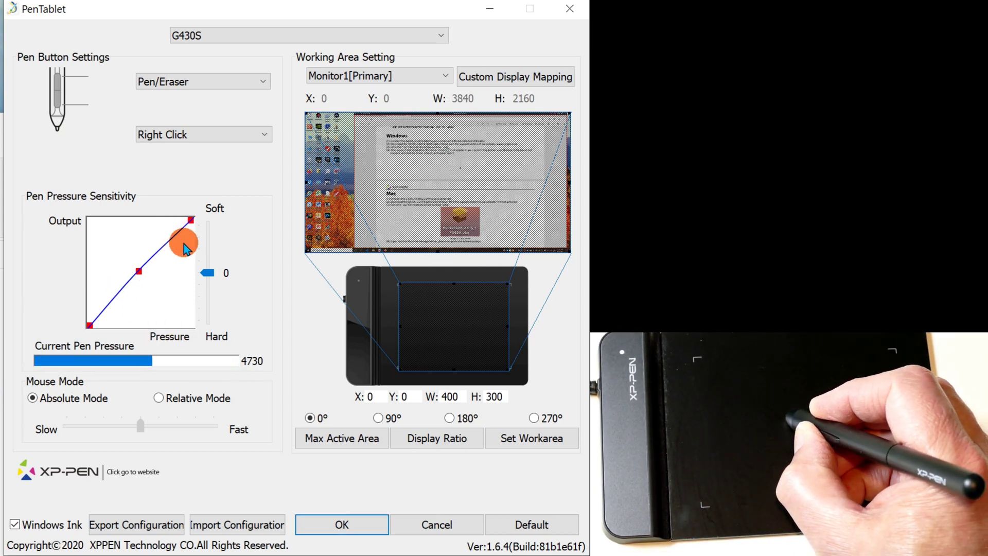
left_click(177, 248)
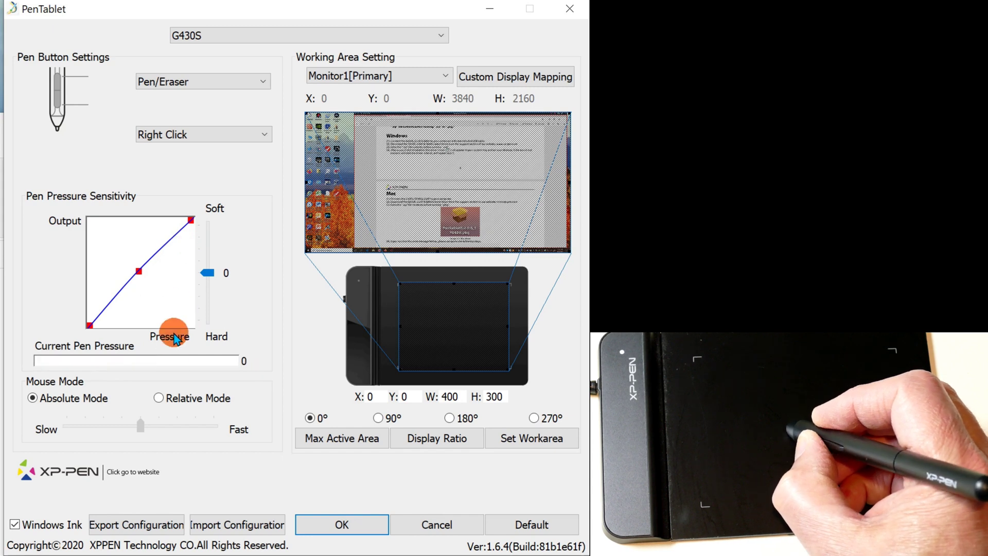
- Set the pen pressure sensitivity close to Hard and test the pen's pressure on the tablet
left_click_drag(165, 277, 178, 294)
left_click(138, 276)
left_click(143, 278)
left_click_drag(213, 260, 213, 316)
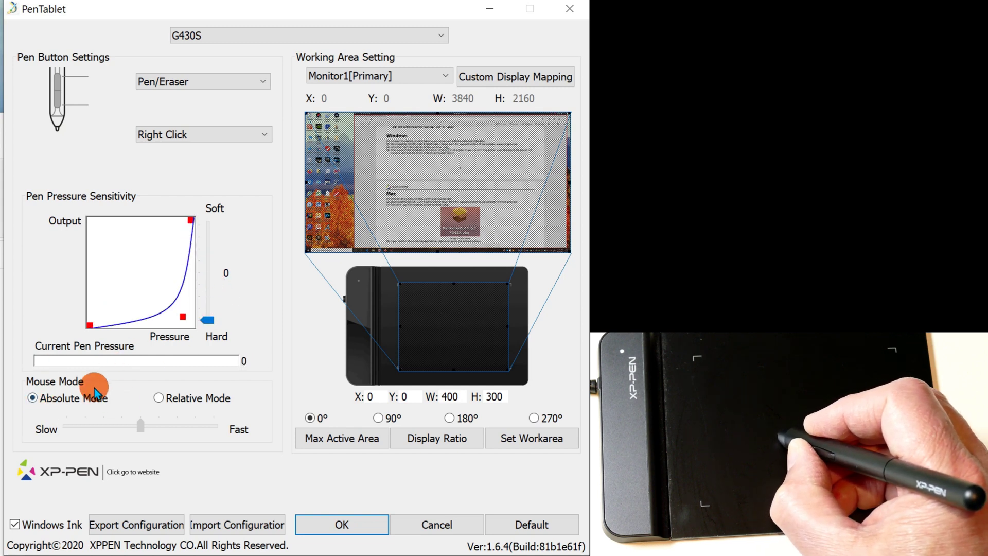
left_click_drag(145, 381, 137, 387)
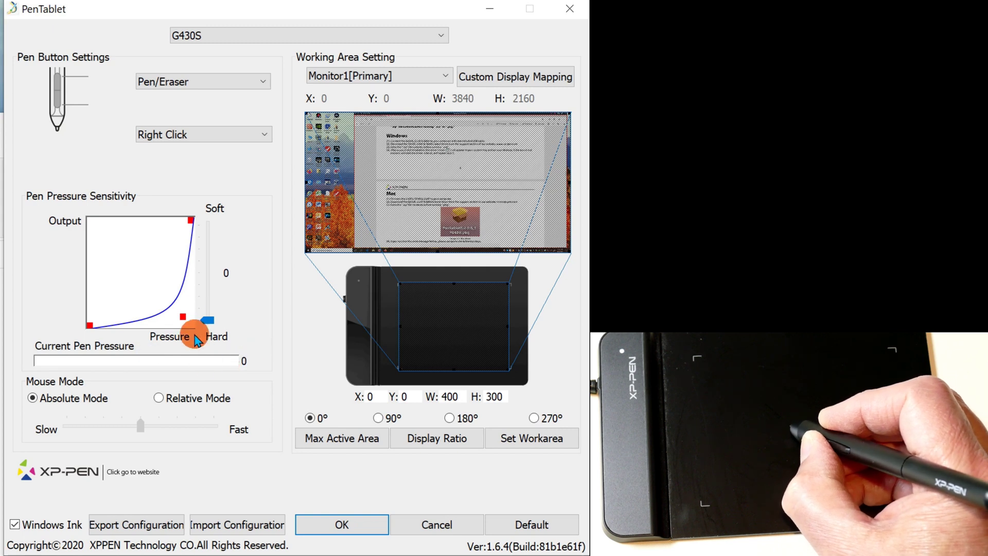
- Set the pen pressure sensitivity close to Soft and test the pen's pressure on the tablet
left_click_drag(204, 320, 206, 238)
left_click_drag(113, 386, 132, 372)
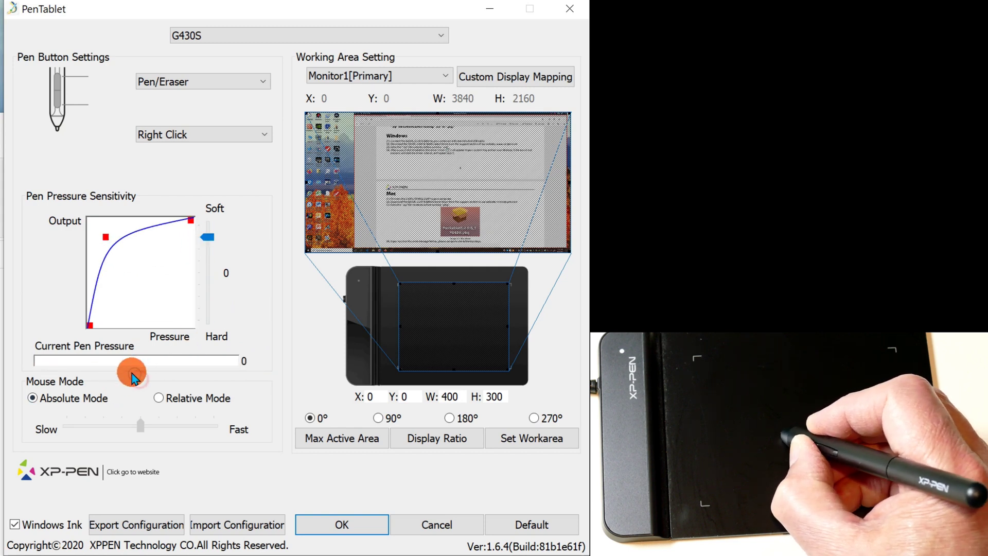
left_click(139, 373)
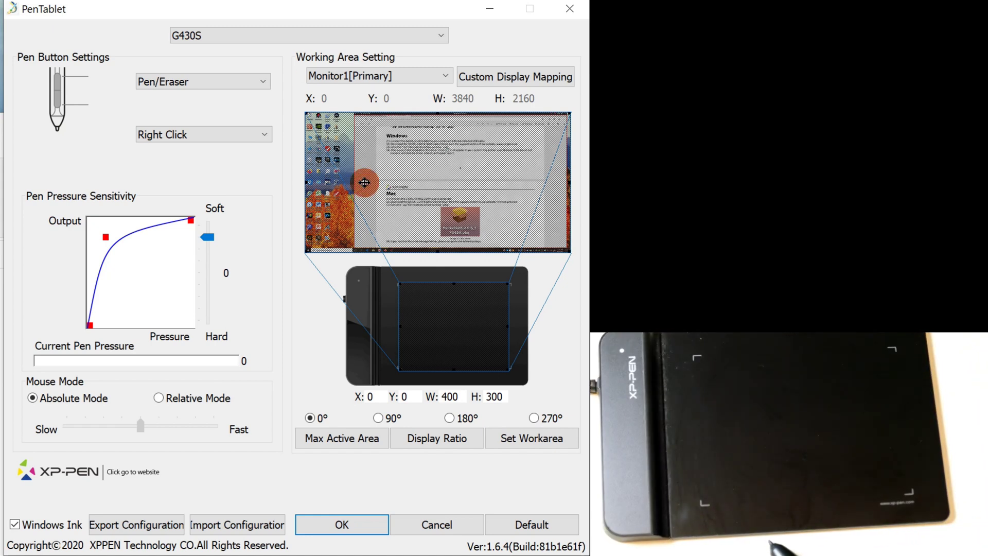
- Apply Max Active Area to the tablet's working area
left_click(333, 441)
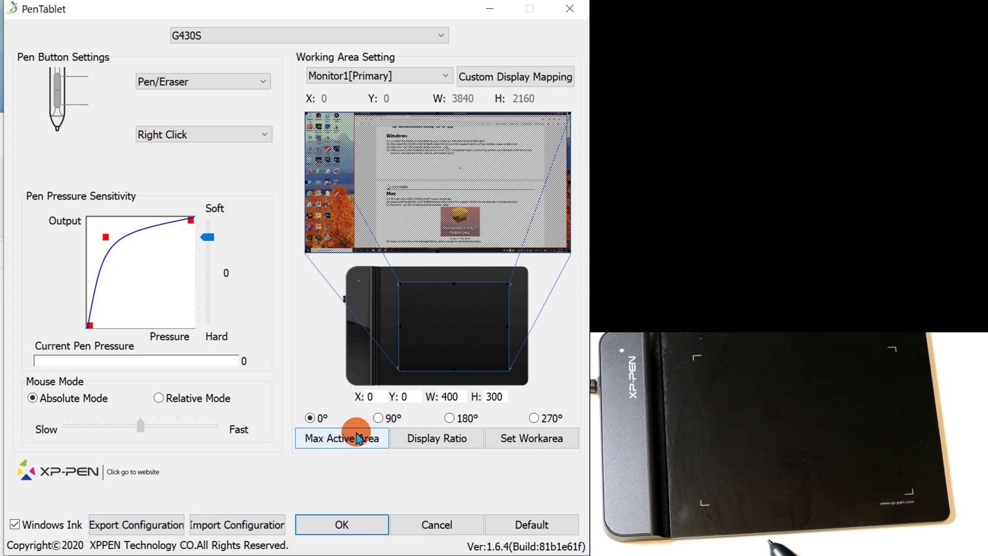
left_click(364, 324)
left_click(344, 294)
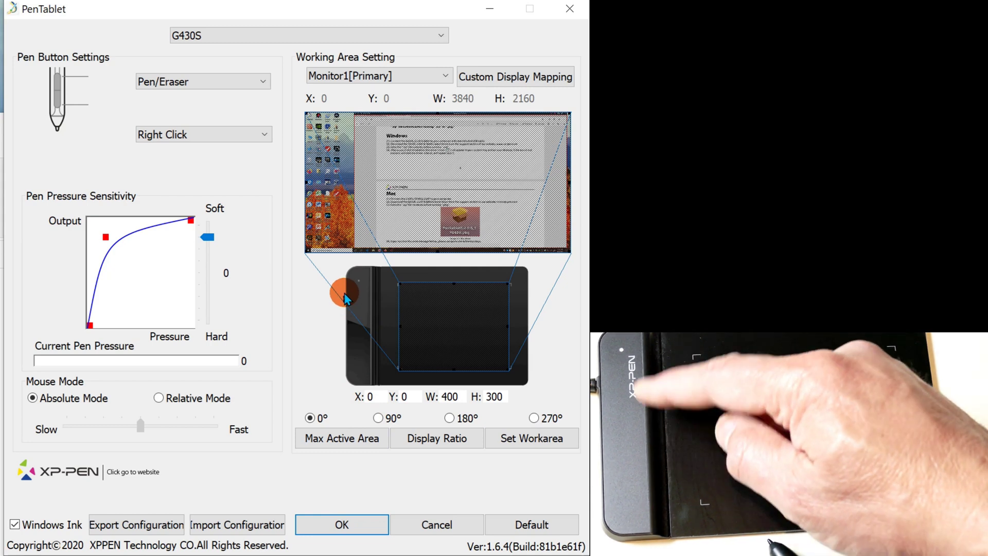
left_click(371, 322)
left_click(487, 415)
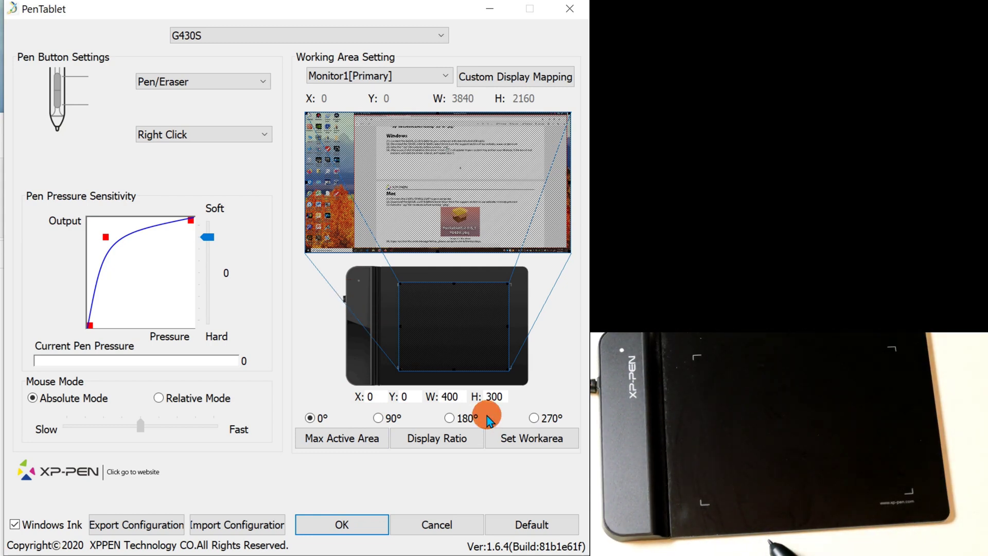
- Rotate the tablet's working area to 180° and switch its display mapping through Monitor2 and Monitor3 back to Monitor1[Primary]
left_click(449, 419)
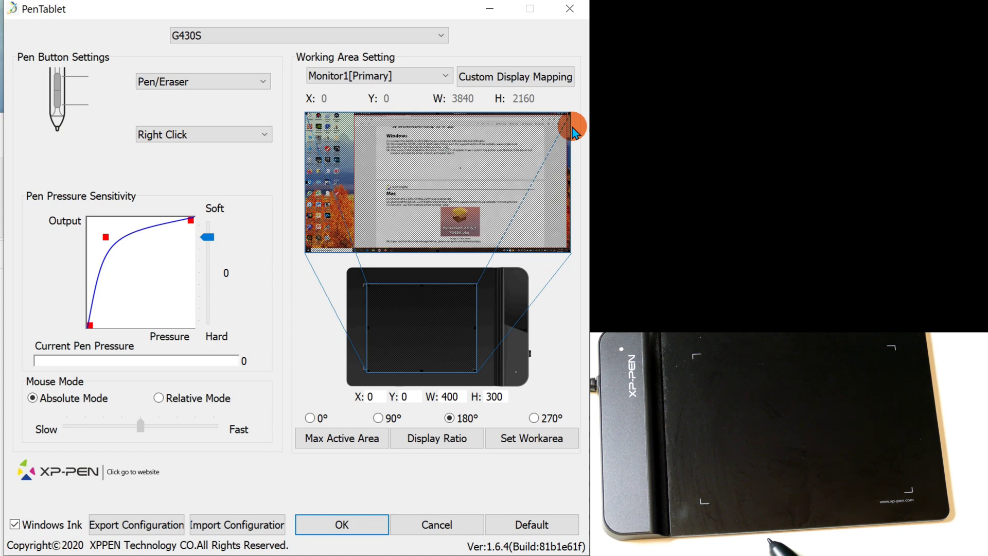
left_click(446, 79)
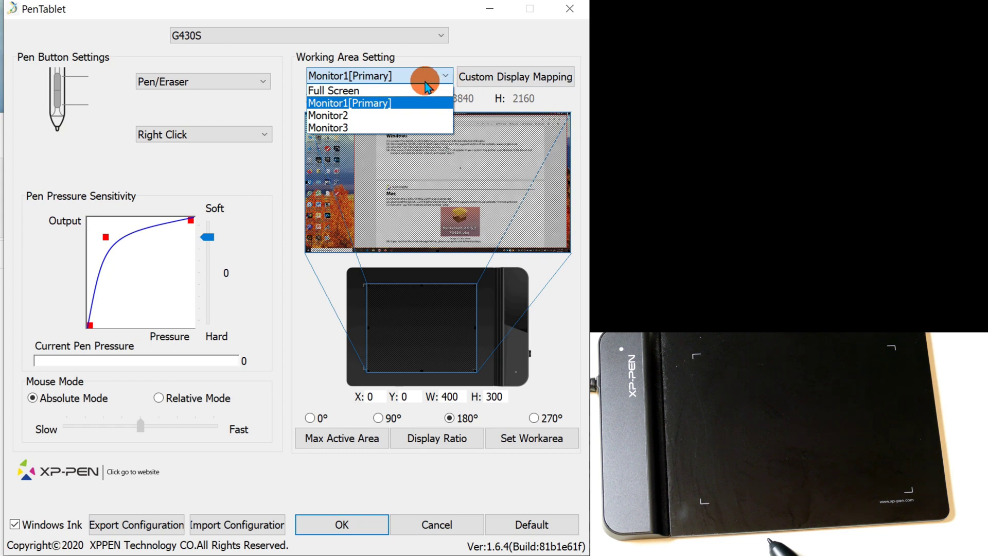
left_click(362, 115)
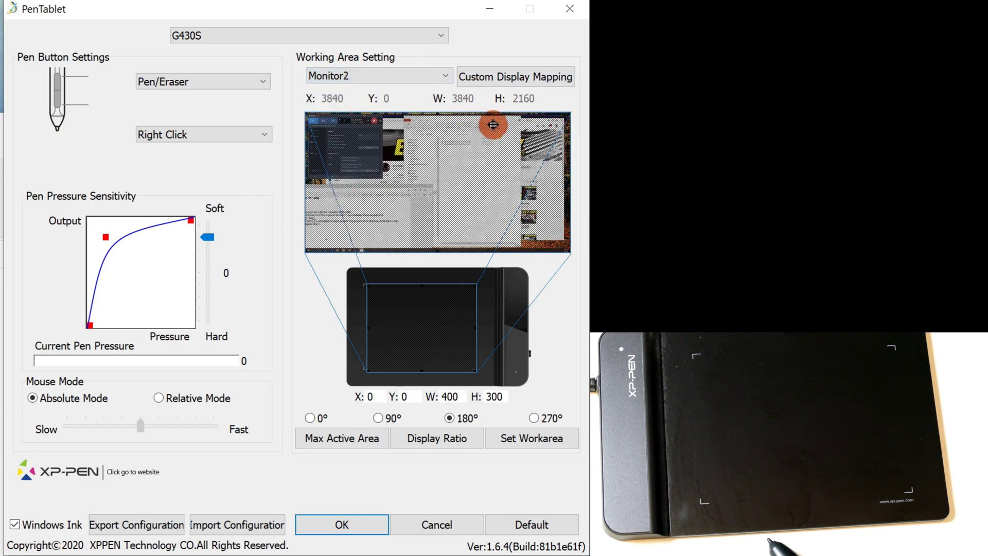
left_click(446, 78)
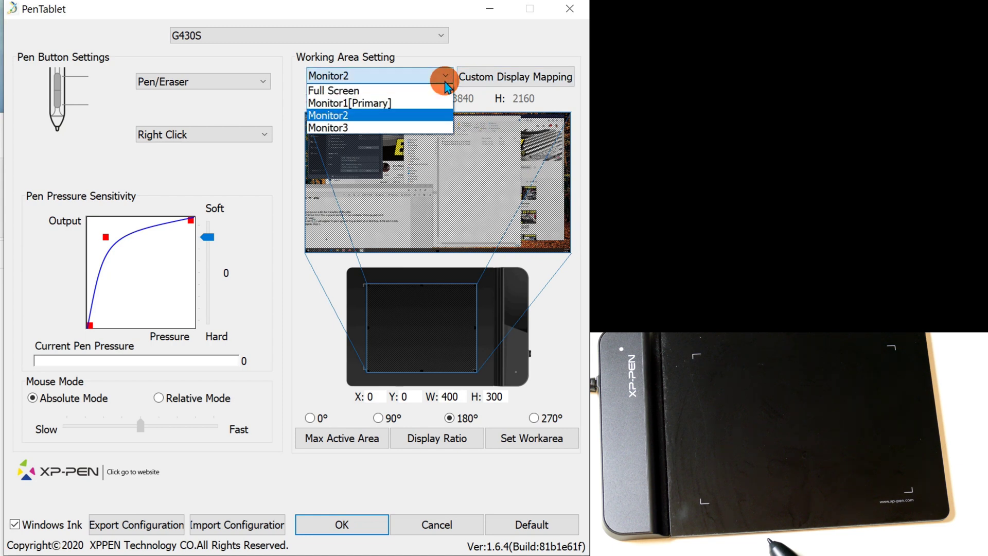
left_click(400, 129)
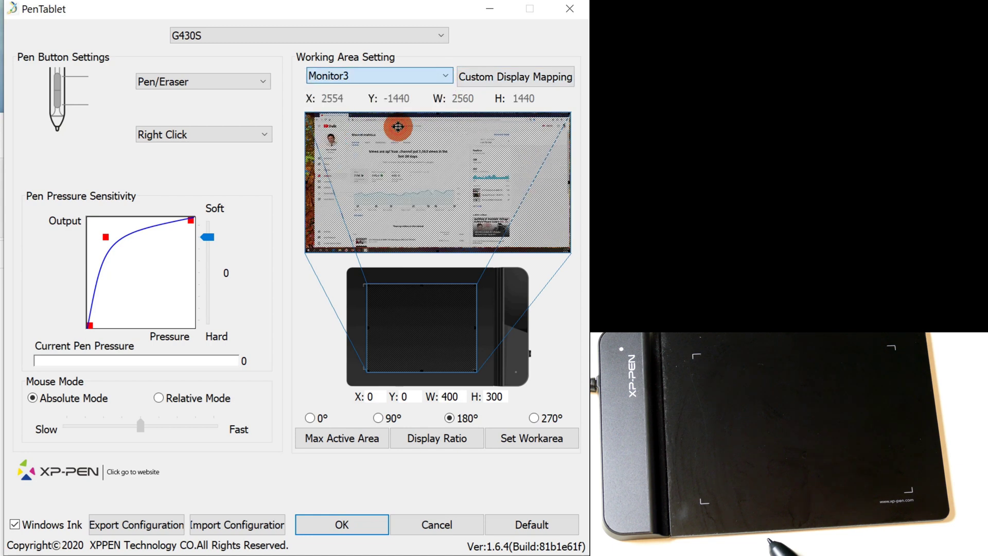
left_click(425, 78)
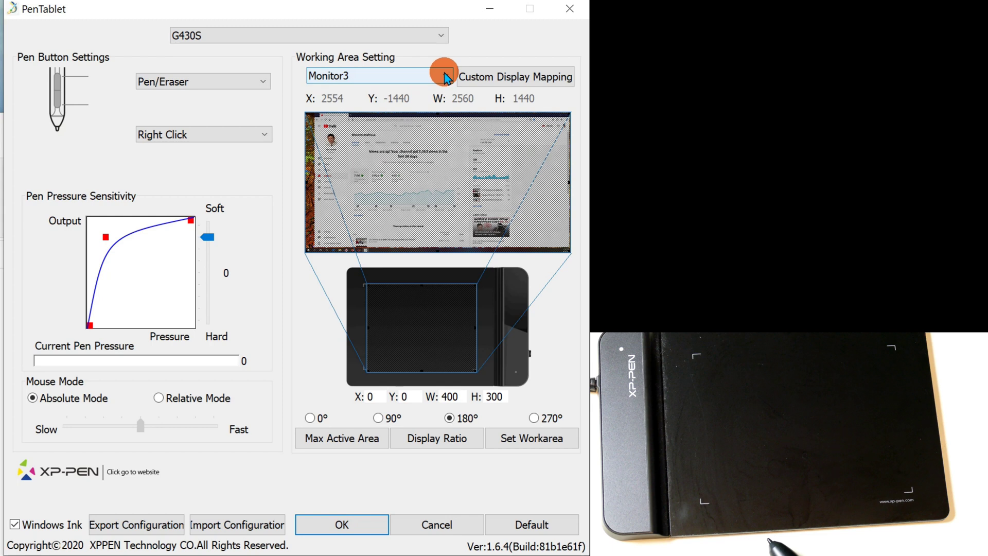
left_click(381, 105)
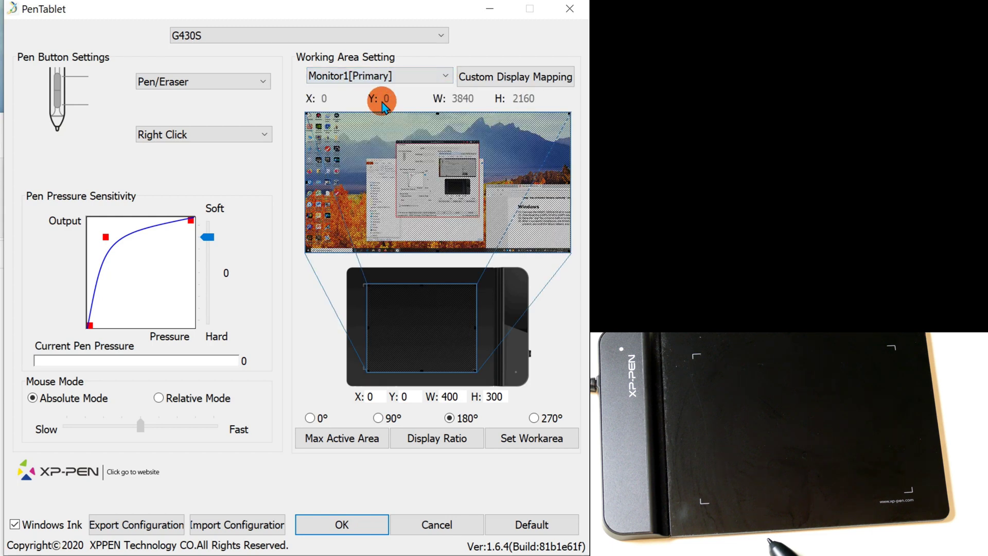
- Map the tablet to a custom display area of about 1031 × 693 pixels at X 1359, Y 739, and set the rotation to 0°
left_click(514, 76)
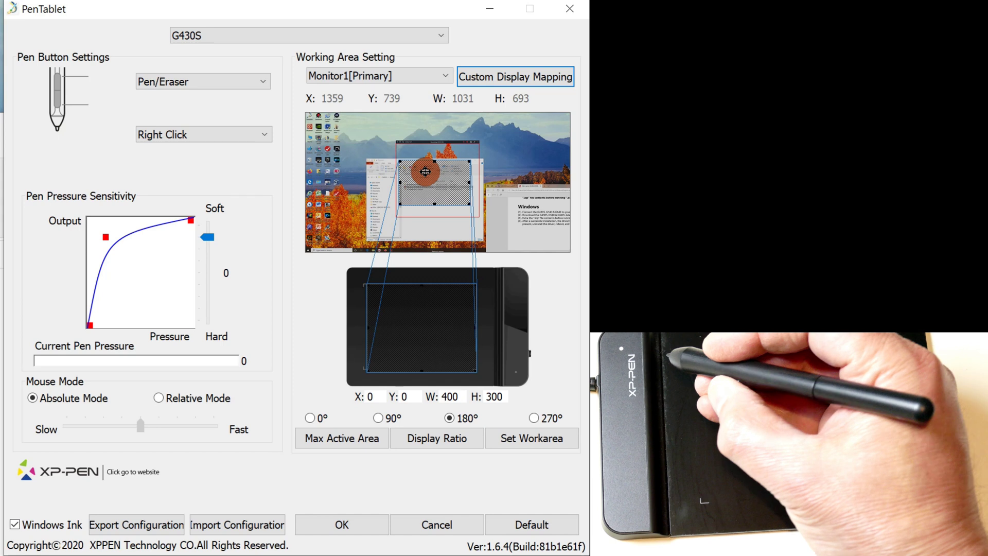
left_click_drag(516, 419, 22, 196)
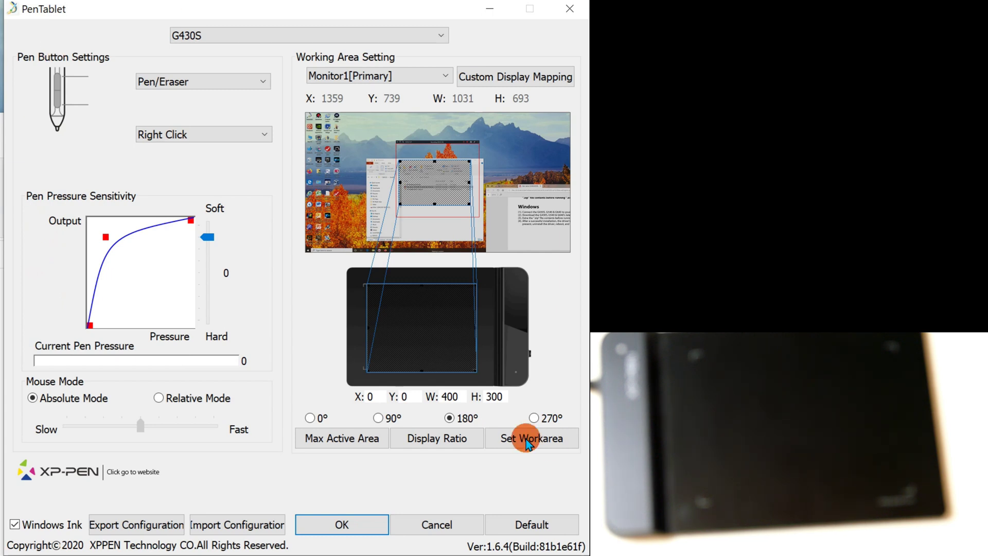
left_click(310, 418)
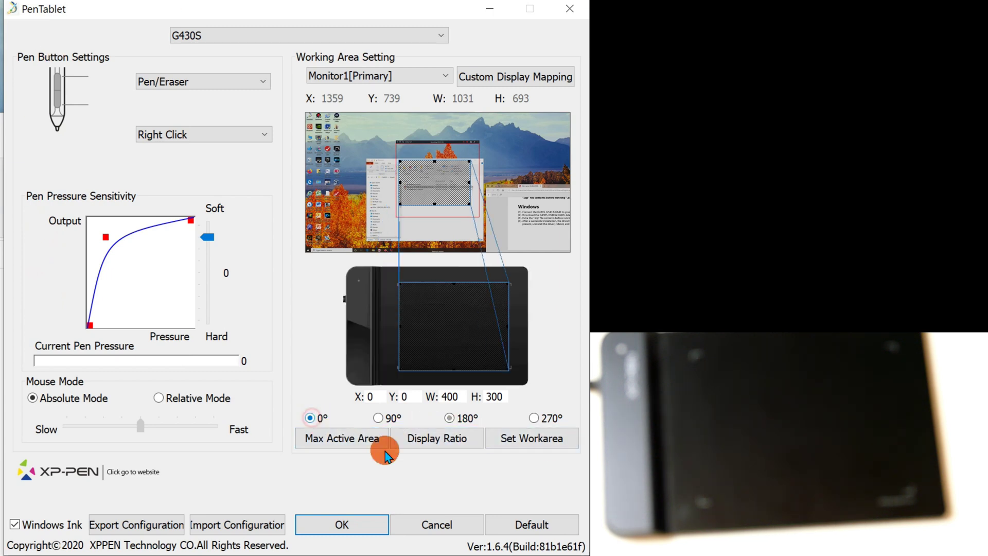
- Test the reach of the custom display area by tracing its edges with the pen on the tablet
left_click(533, 524)
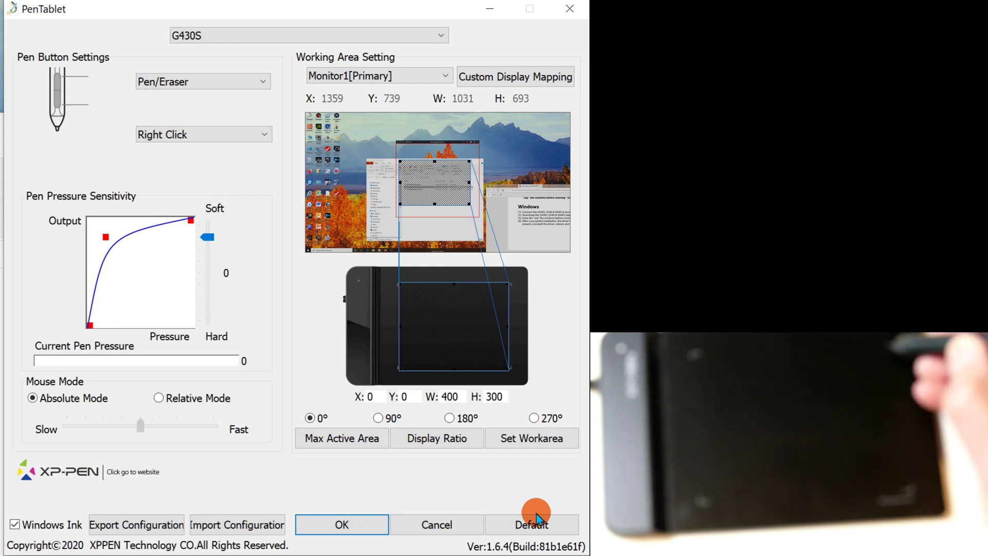
left_click(517, 169)
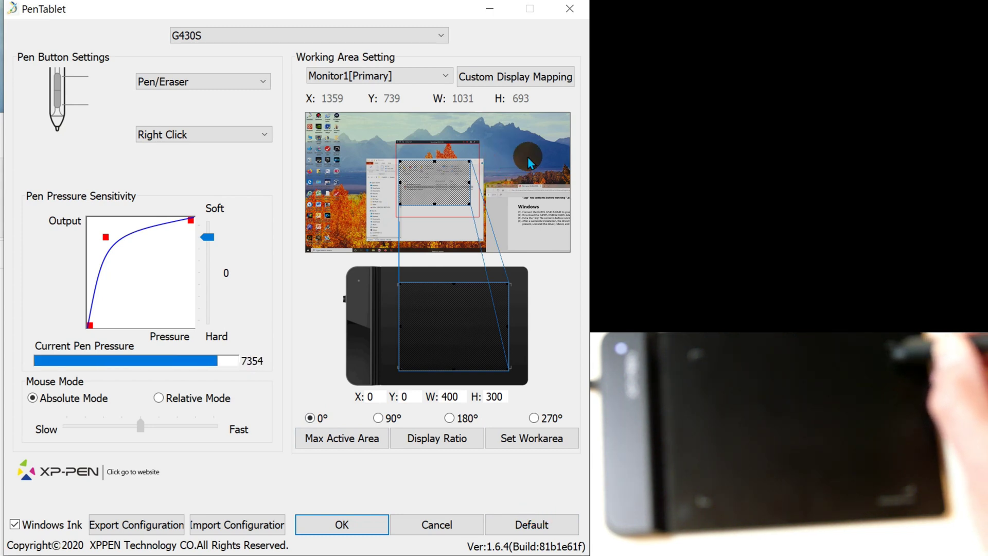
left_click(528, 259)
left_click(523, 367)
left_click(526, 438)
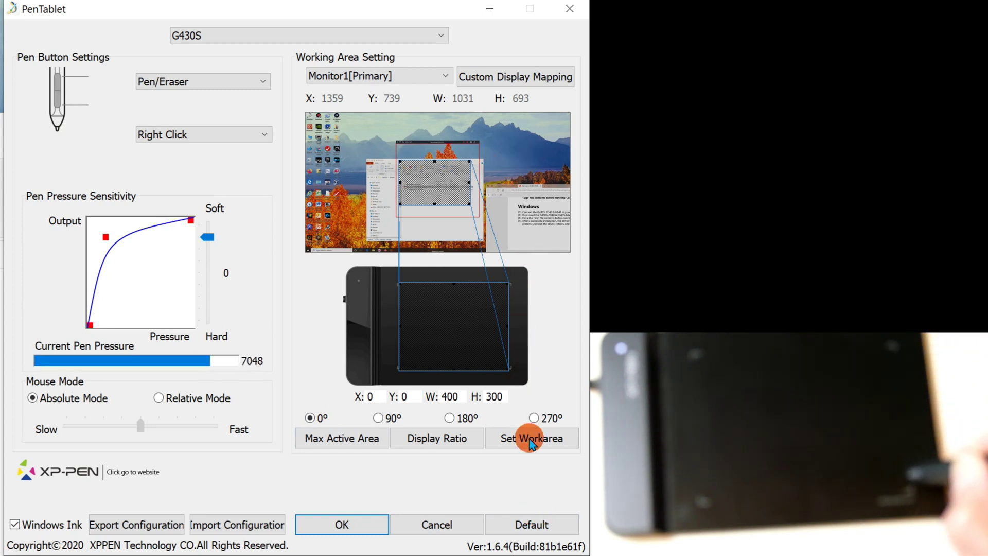
left_click(148, 468)
left_click_drag(148, 470, 171, 150)
- Reopen the custom display mapping, try Full Screen, and map the tablet to Monitor1[Primary] again
left_click(509, 459)
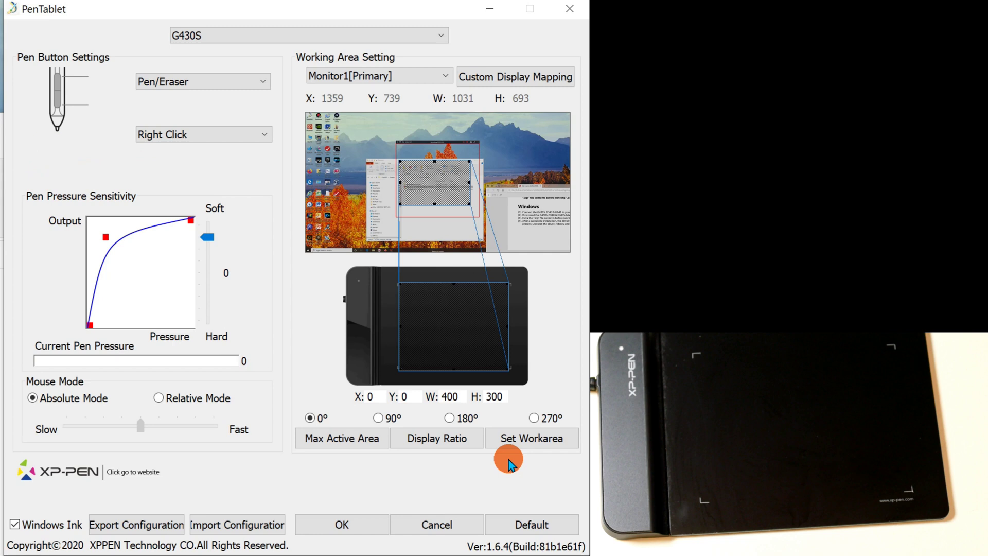
left_click(509, 440)
left_click(484, 74)
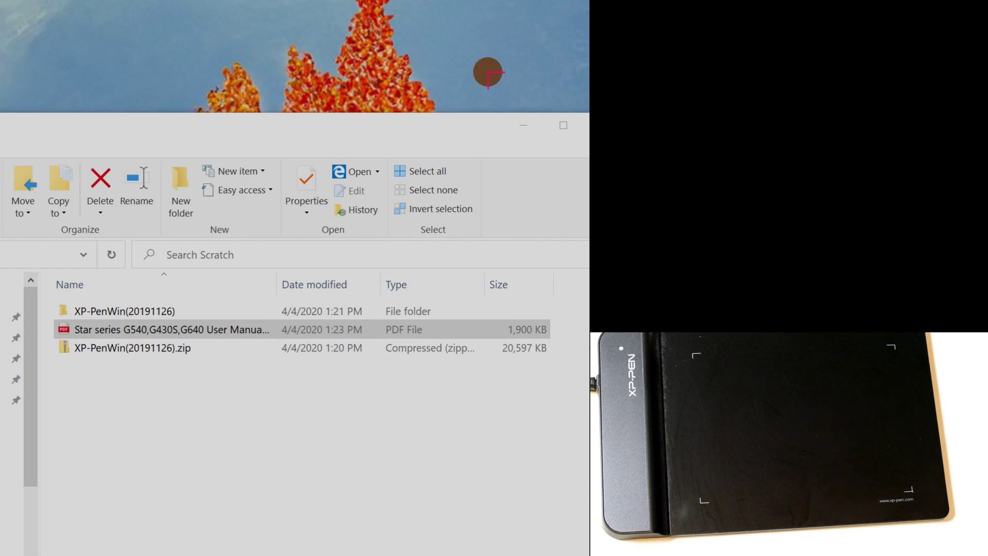
left_click(385, 75)
left_click(385, 91)
left_click(446, 76)
left_click(378, 104)
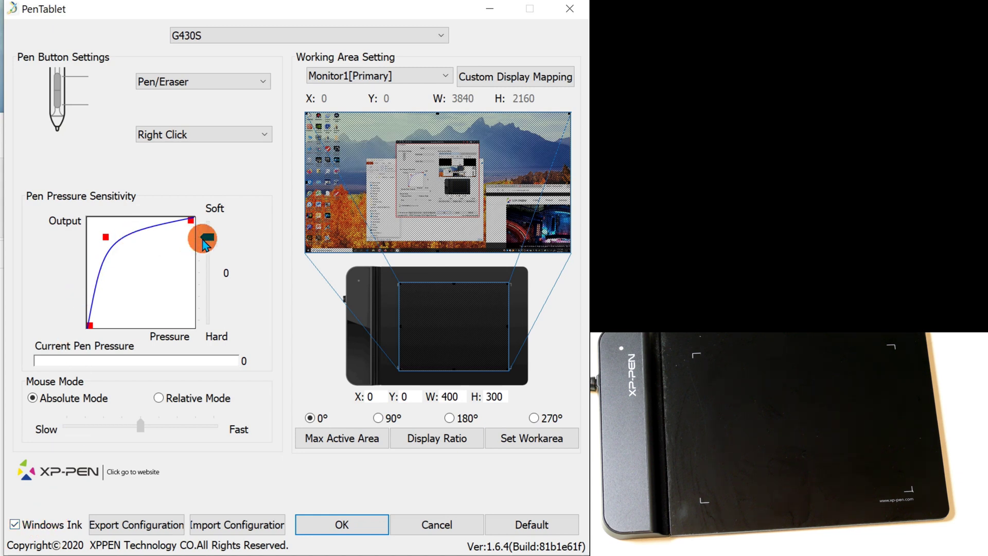
- Return the pen pressure sensitivity slider to the middle and straighten the pressure curve to nearly diagonal
left_click_drag(208, 239, 210, 273)
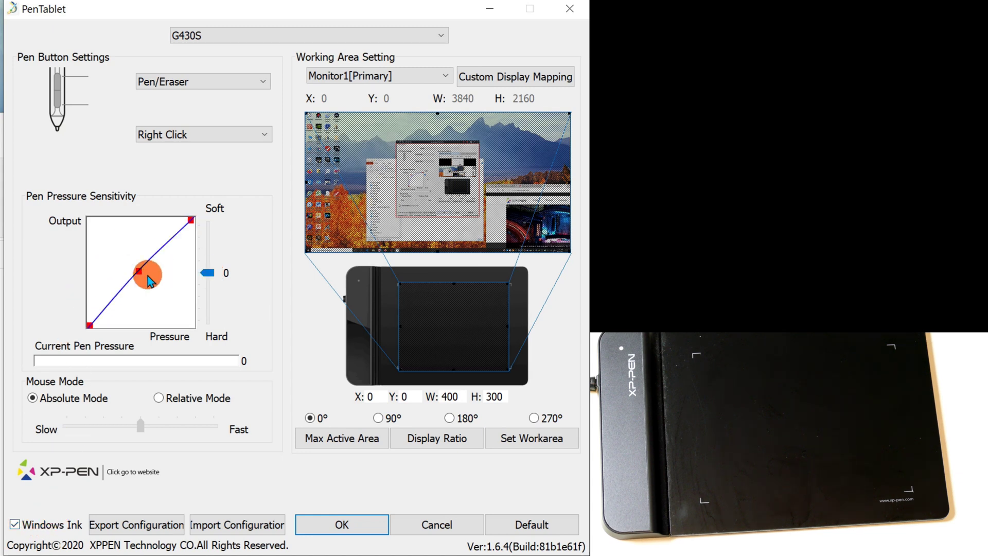
left_click_drag(140, 275, 137, 276)
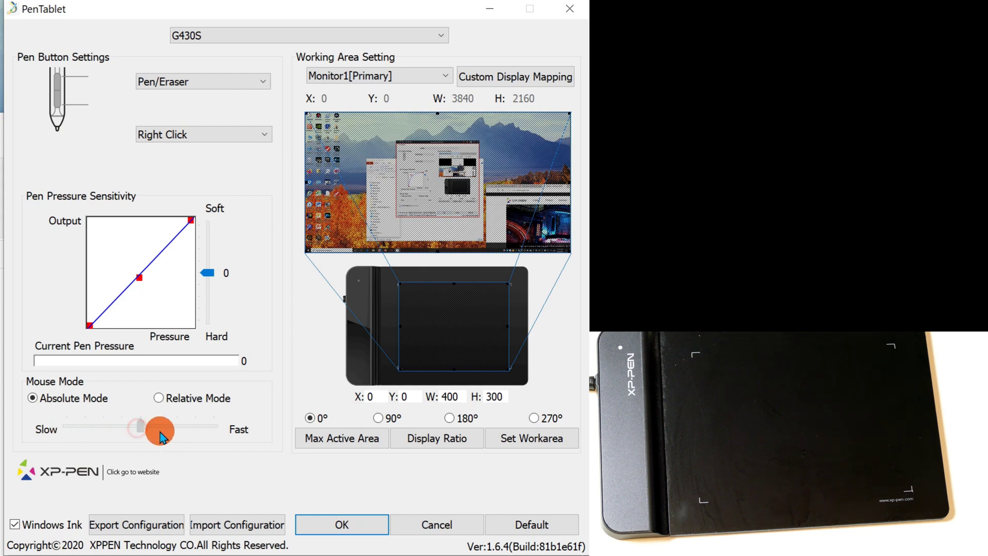
left_click(150, 315)
- Try Relative Mode with its speed slider near the middle, and switch the mouse mode back to Absolute Mode
left_click(159, 399)
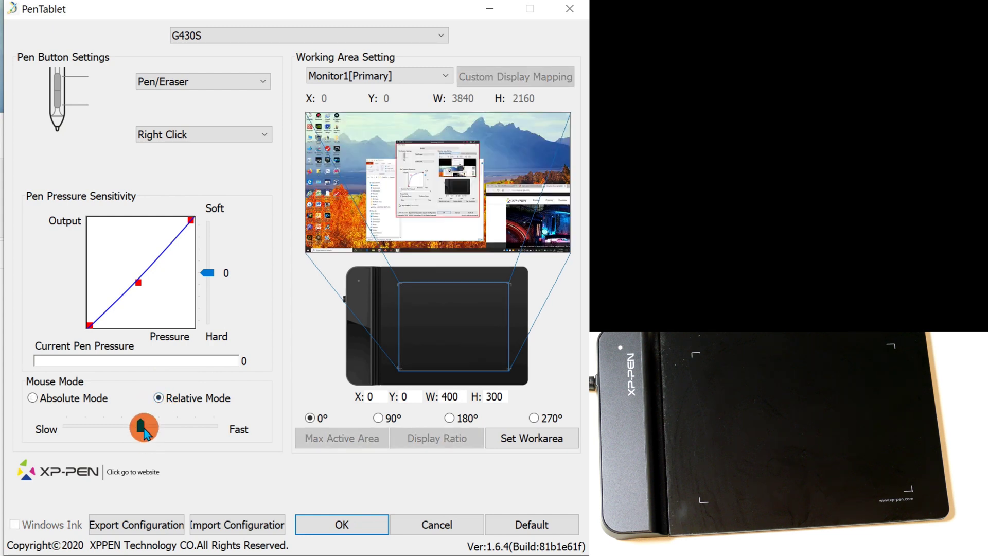
mouse_move(141, 428)
left_mouse_down()
mouse_move(166, 430)
mouse_move(117, 431)
mouse_move(150, 430)
mouse_move(140, 430)
left_mouse_up()
left_click_drag(53, 402, 34, 398)
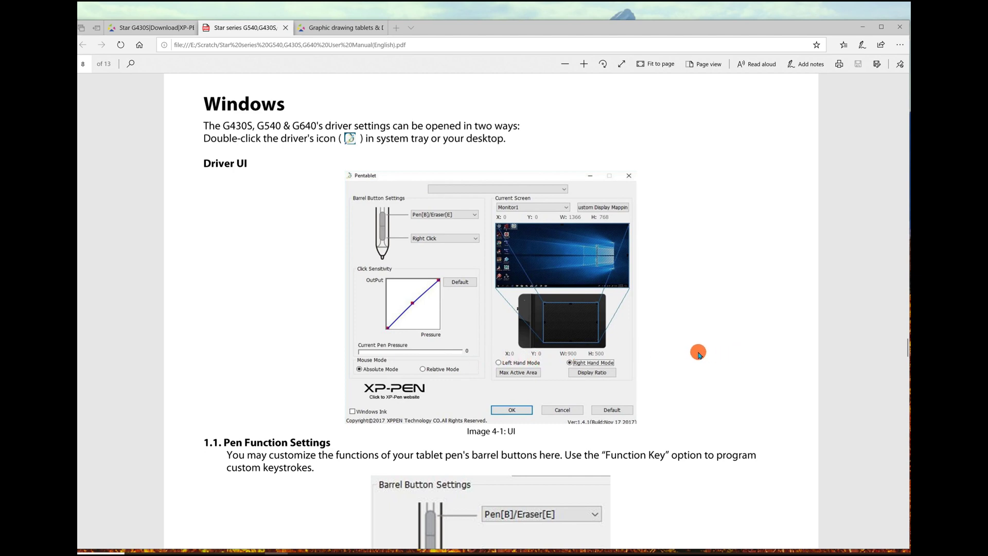
- Review the manual's Windows driver settings from Pen Function Settings through the Mac driver UI, and close the manual
scroll(653, 391, "down", 4)
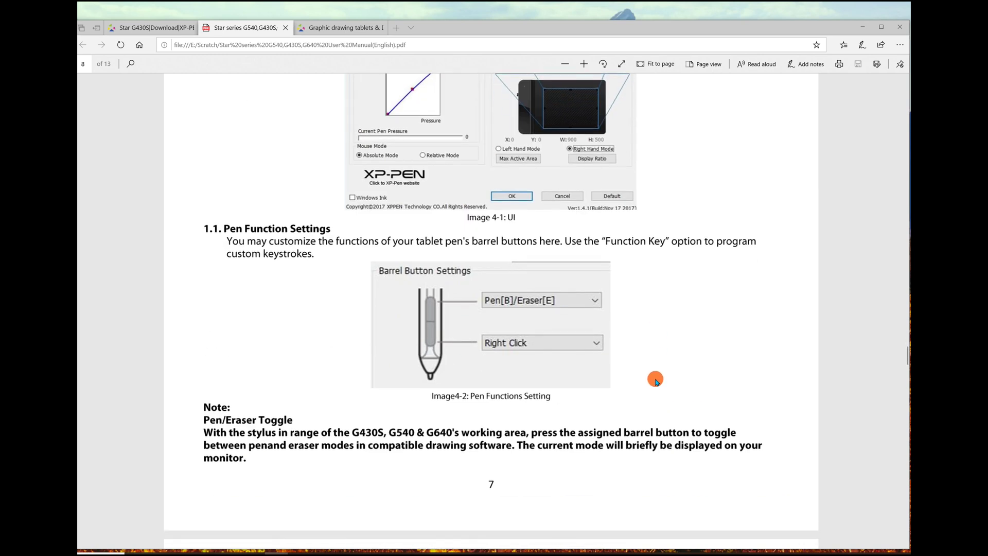
scroll(657, 381, "down", 8)
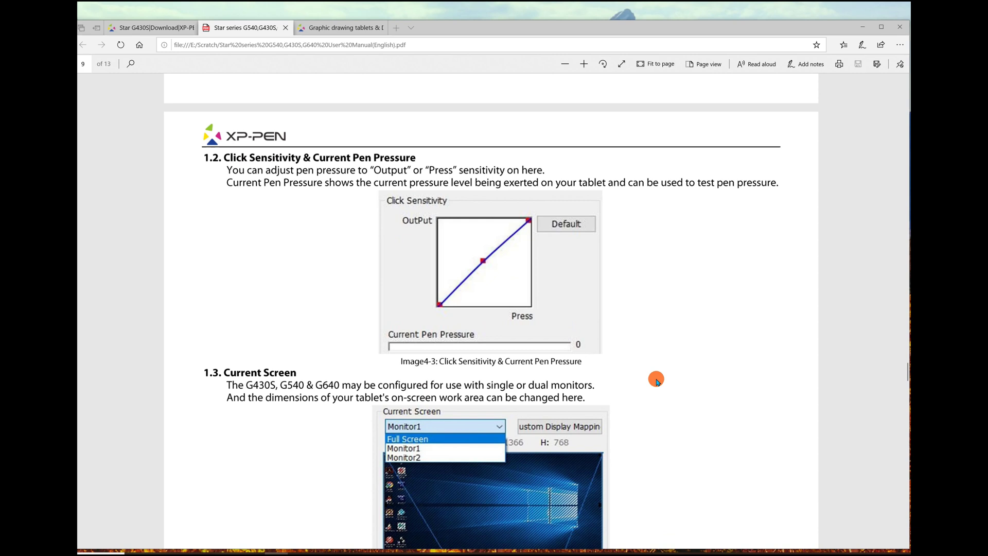
scroll(657, 381, "down", 4)
scroll(657, 381, "down", 3)
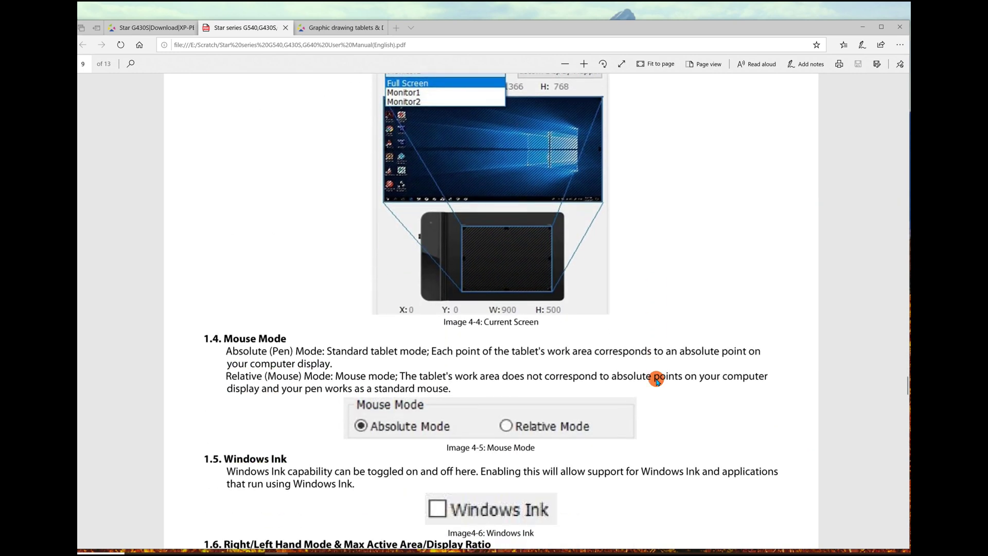
scroll(657, 381, "down", 4)
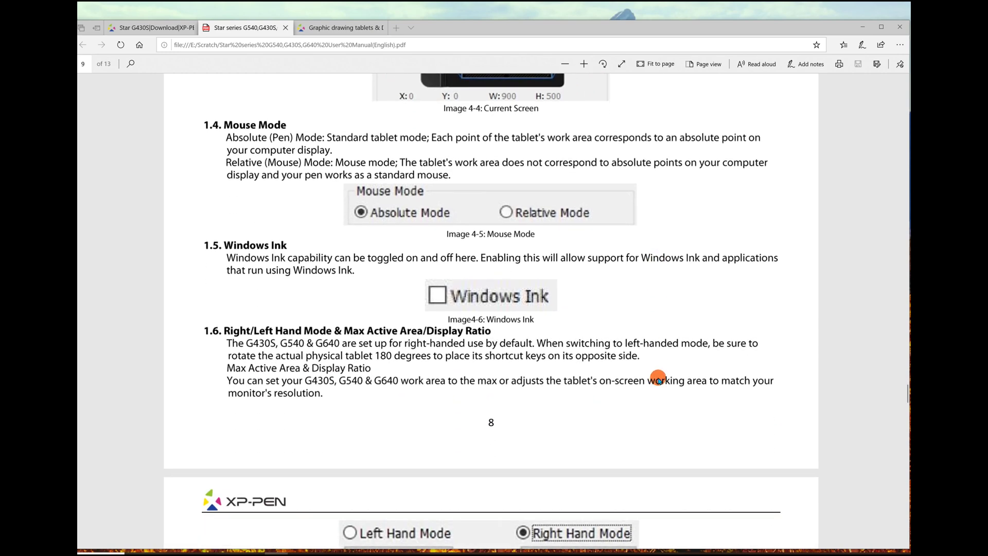
scroll(658, 380, "down", 3)
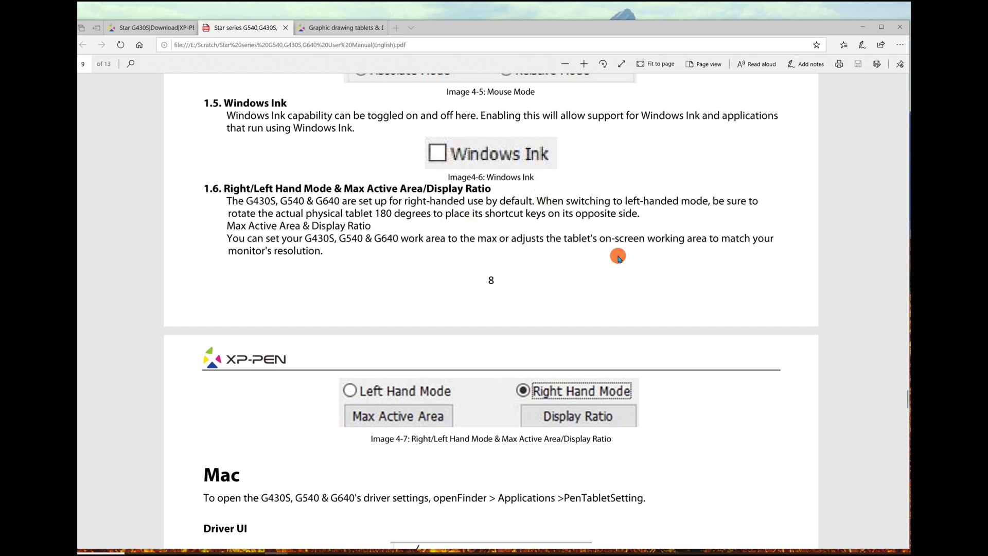
scroll(618, 257, "down", 3)
scroll(619, 256, "down", 3)
scroll(618, 257, "down", 3)
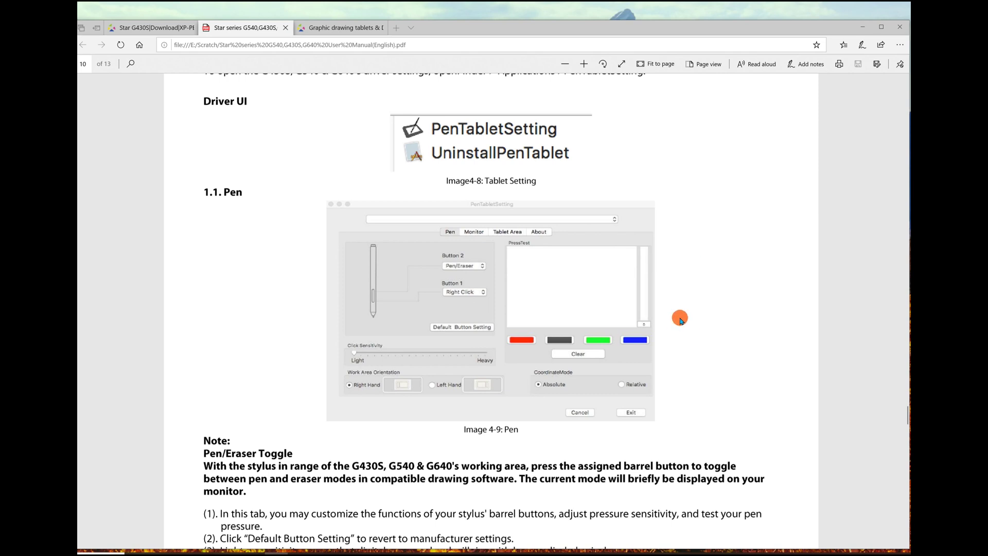
left_click(901, 28)
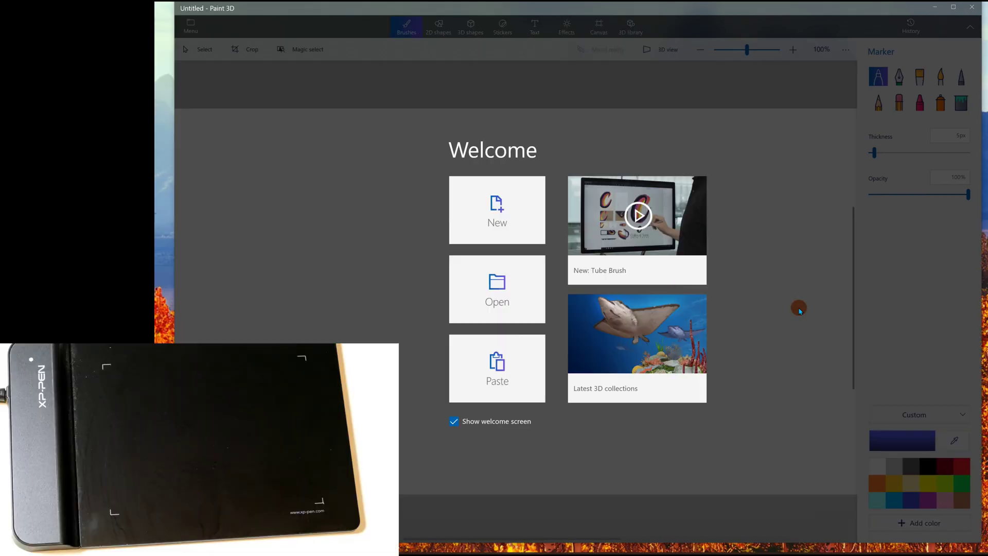
- Switch to Paint 3D, dismiss its welcome screen to get a blank canvas, and widen the window slightly
left_click(414, 205)
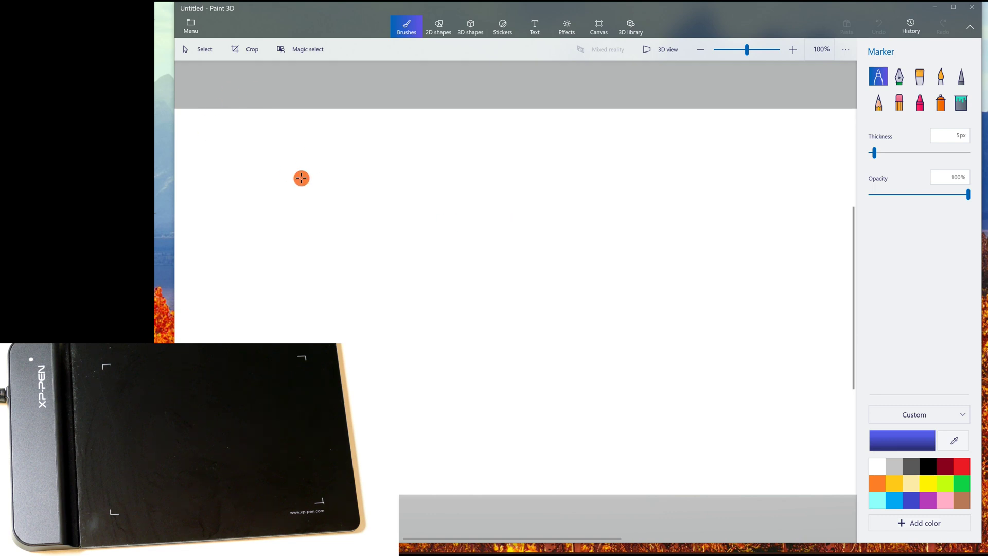
left_click_drag(172, 175, 155, 175)
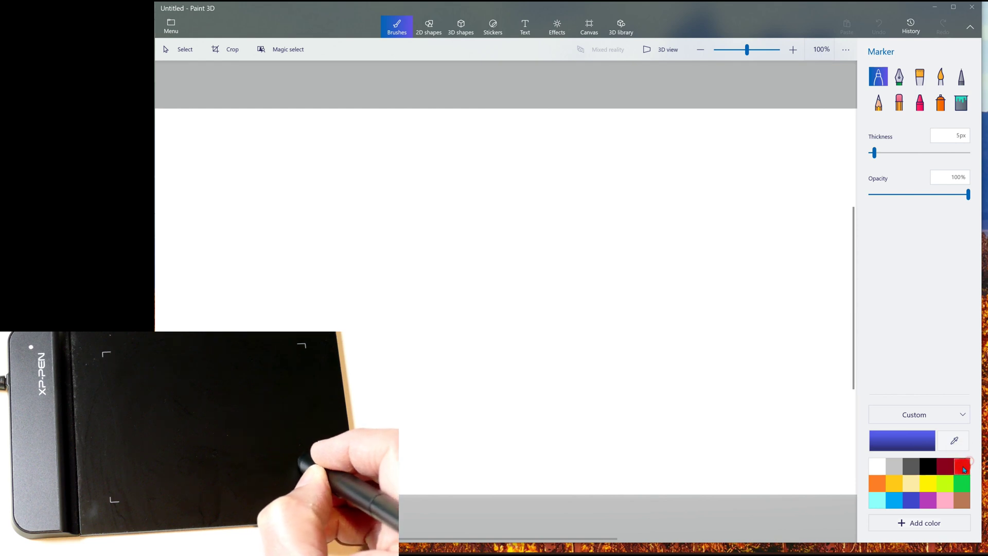
- Choose red for the 5px Marker, handwrite a name on the canvas with the tablet pen, and underline it
left_click(956, 447)
left_click(973, 467)
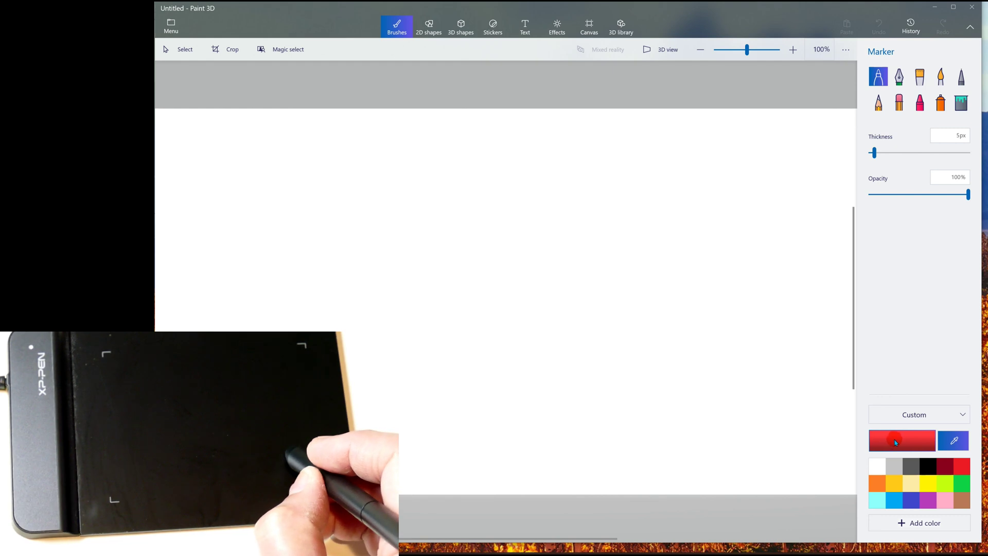
mouse_move(293, 226)
left_mouse_down()
mouse_move(316, 225)
mouse_move(314, 280)
mouse_move(324, 216)
mouse_move(361, 241)
left_mouse_up()
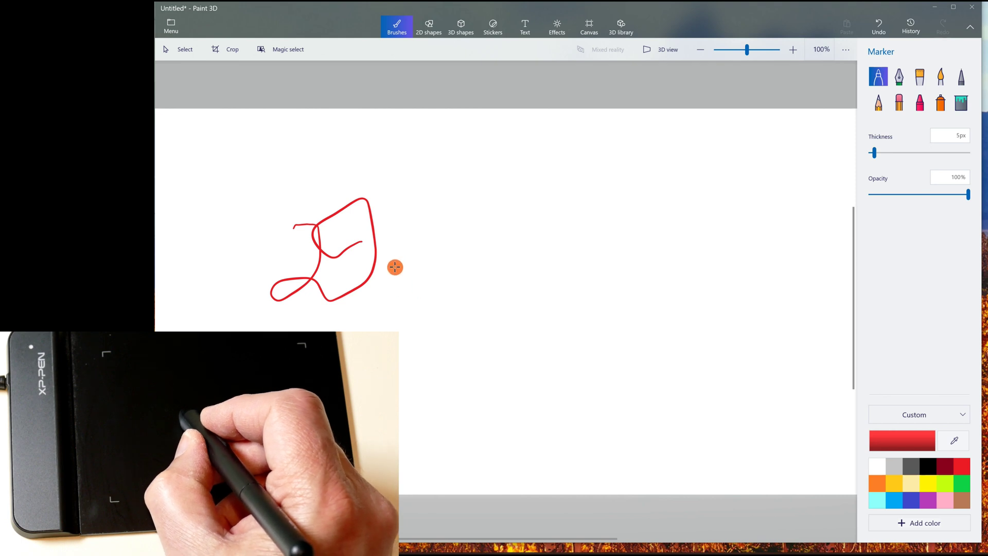
mouse_move(387, 285)
left_mouse_down()
mouse_move(428, 267)
mouse_move(444, 290)
left_mouse_up()
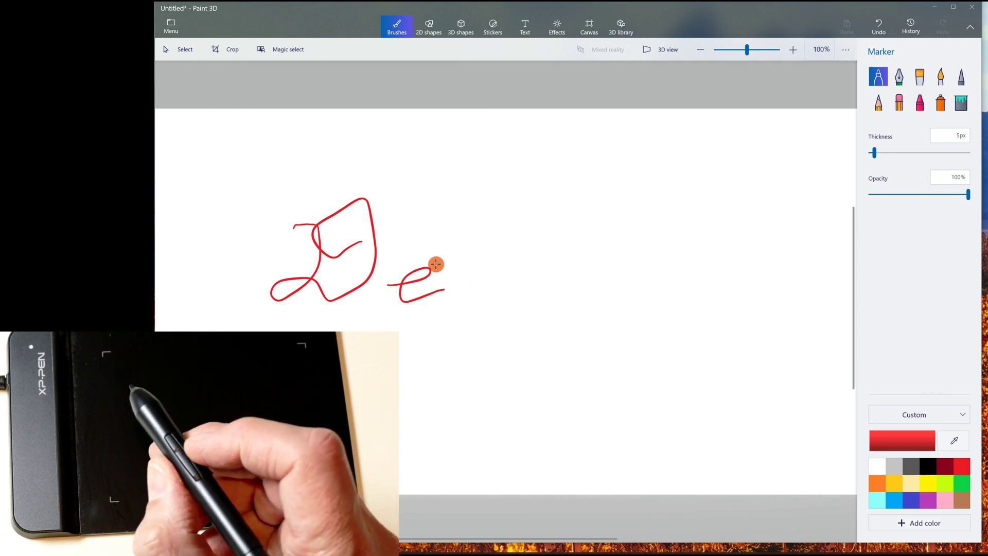
mouse_move(447, 269)
left_mouse_down()
mouse_move(459, 282)
mouse_move(515, 268)
mouse_move(513, 280)
mouse_move(543, 283)
left_mouse_up()
left_click_drag(527, 304, 610, 278)
mouse_move(379, 321)
left_mouse_down()
mouse_move(445, 330)
mouse_move(668, 305)
left_mouse_up()
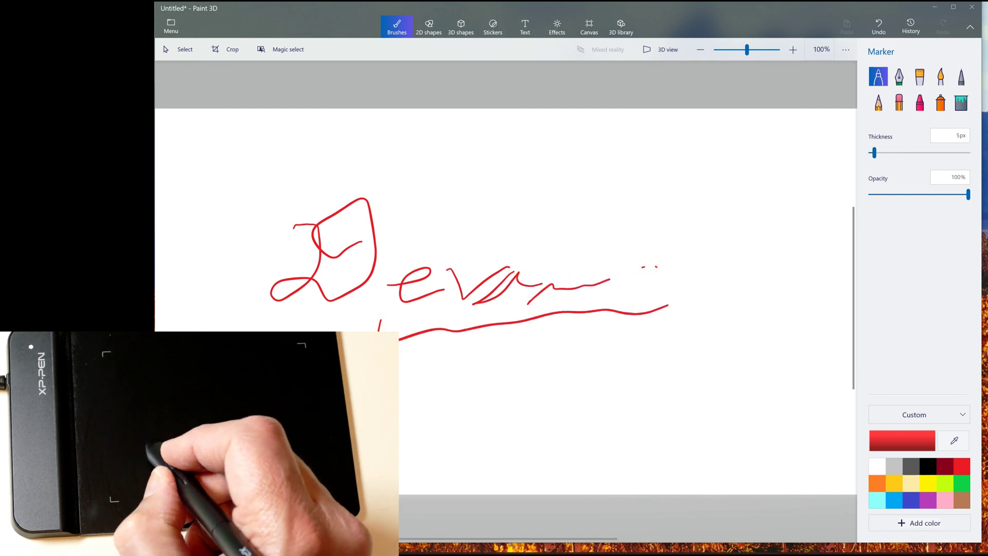